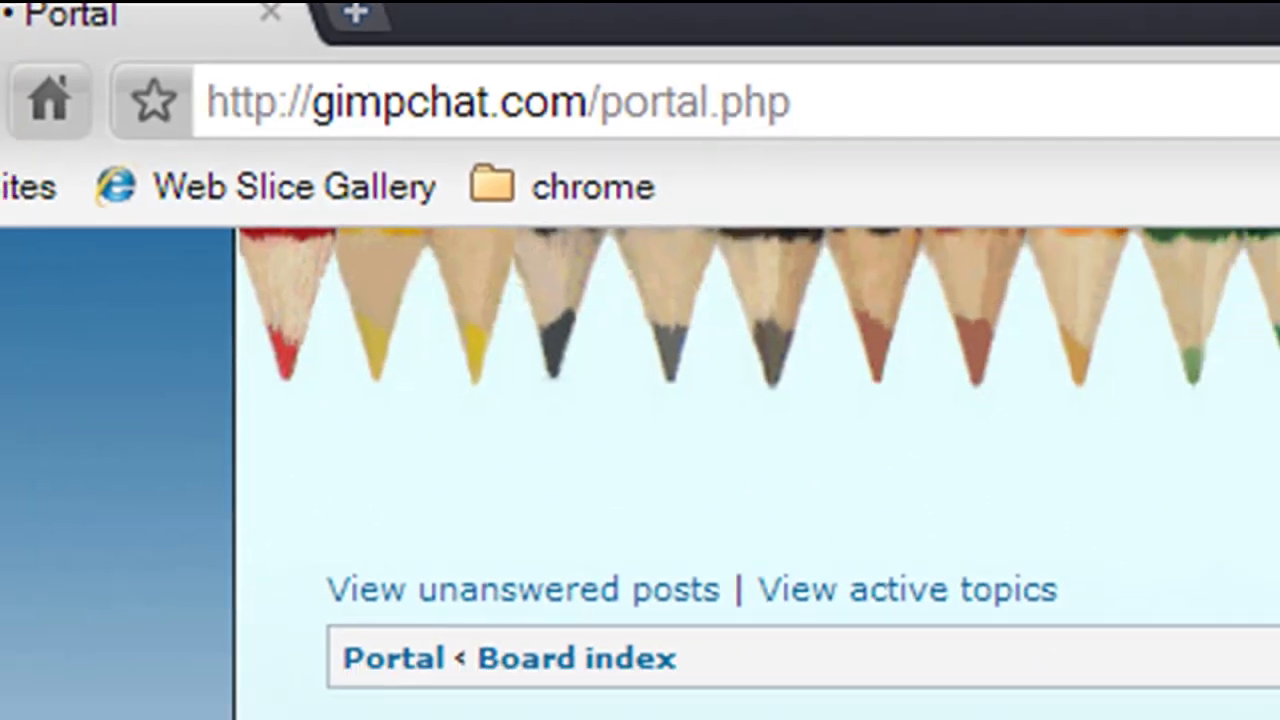
Scroll down the gimpchat.com portal page to show the forum list and chatbox.
scroll(143, 580, down, 5)
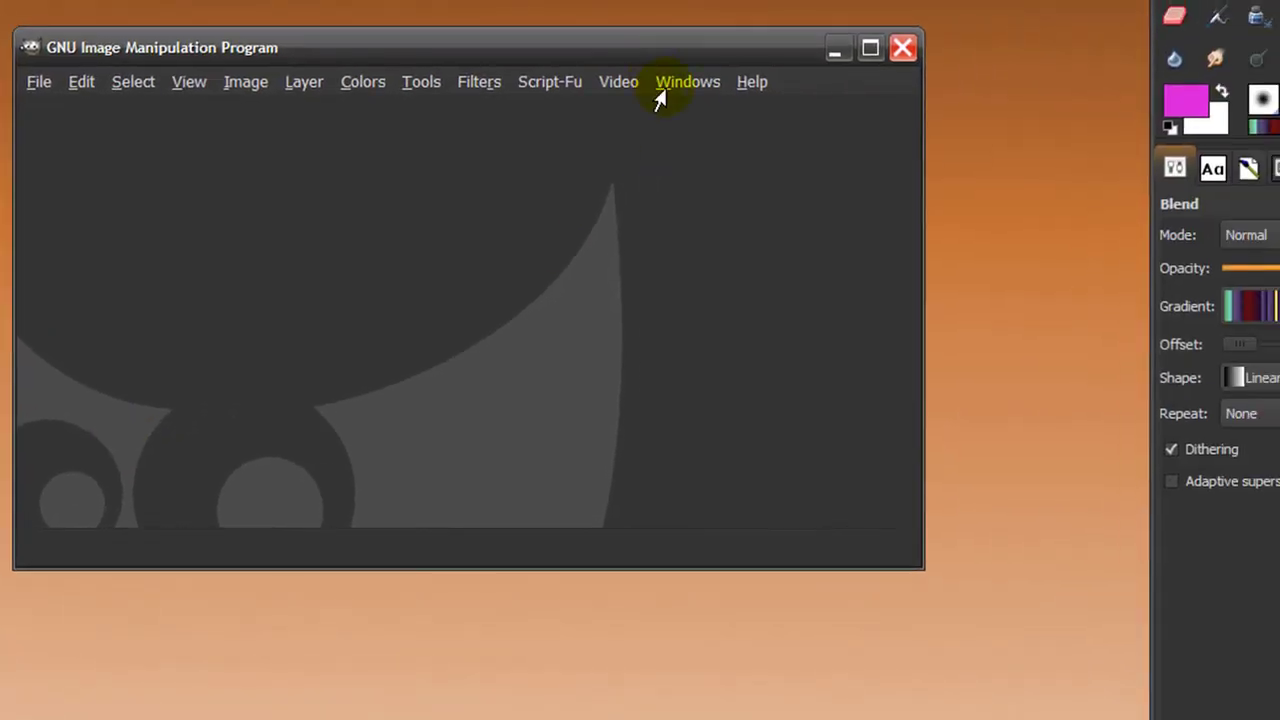
Open the Gradients dockable dialog from the Windows menu.
click(660, 90)
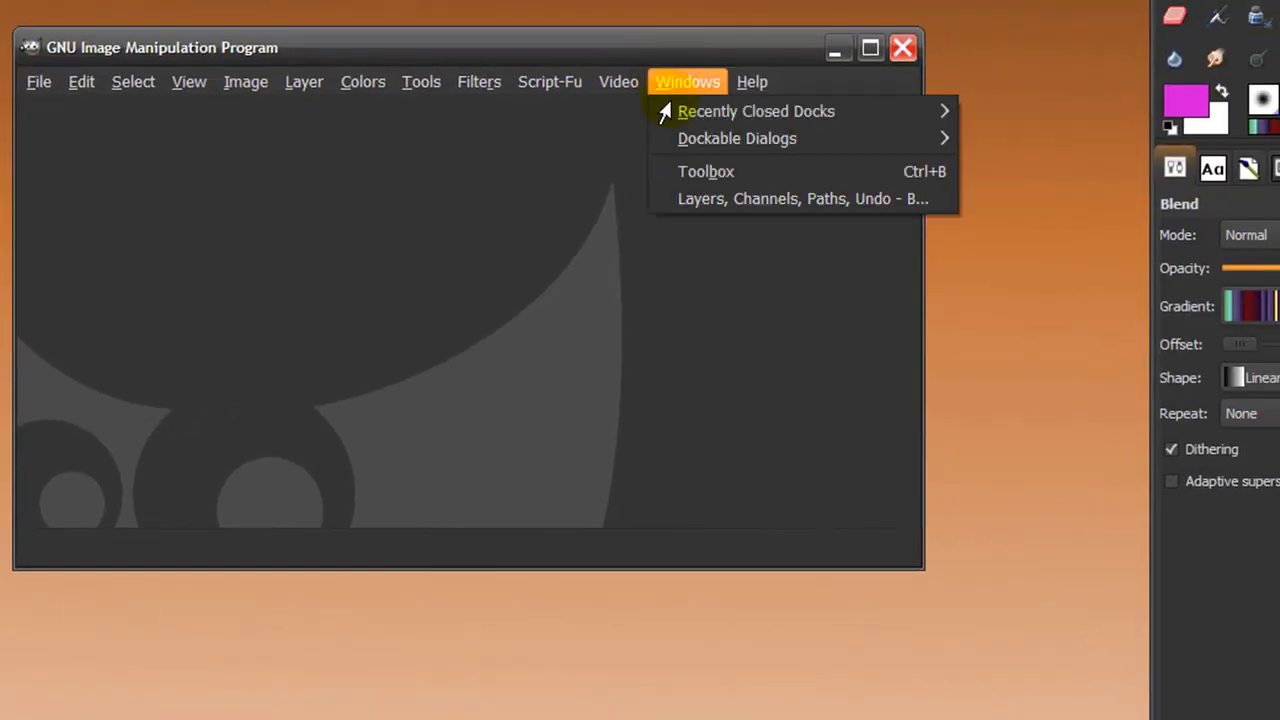
mouse_move(671, 149)
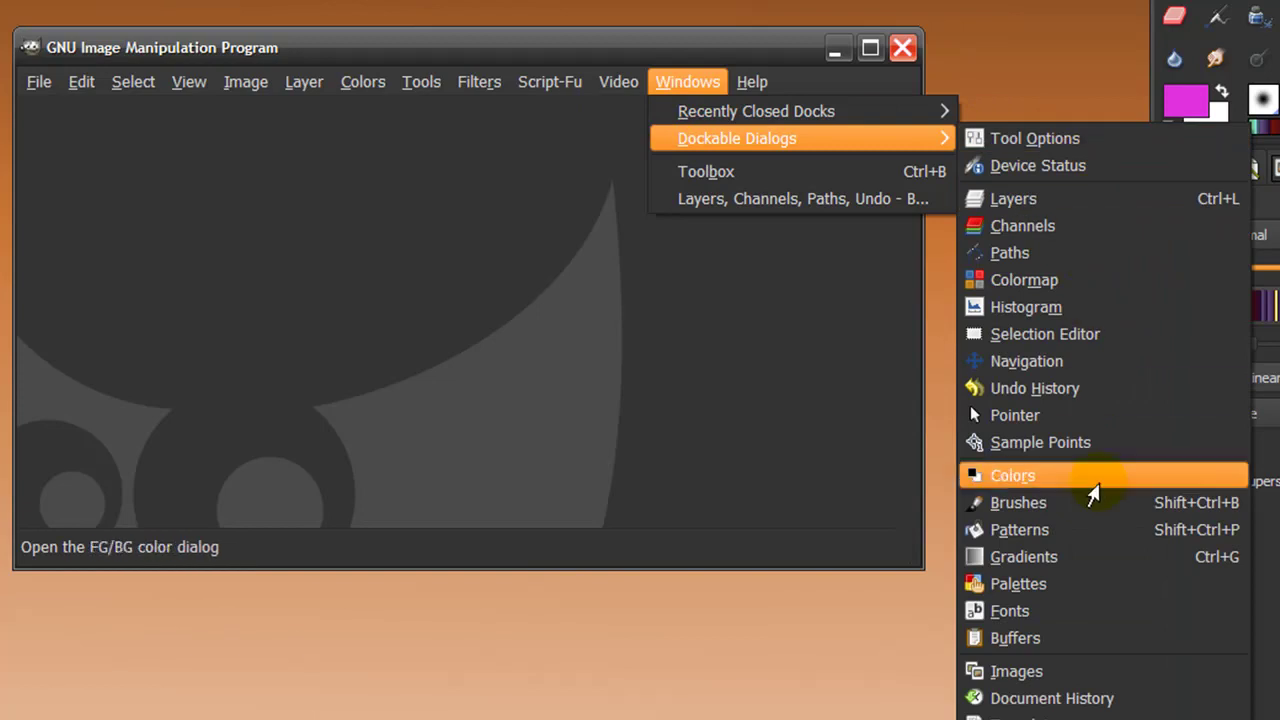
click(1076, 558)
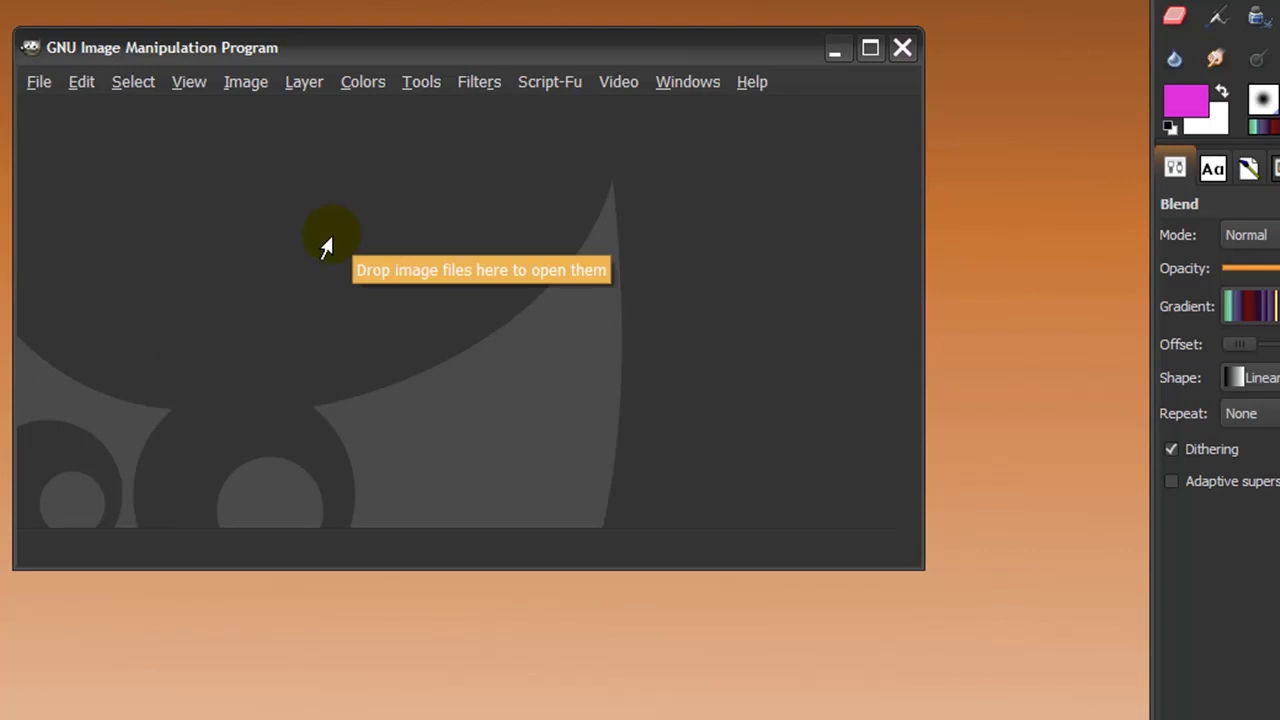
Open the Palettes dialog and move it up to the top of the screen.
click(684, 88)
mouse_move(695, 150)
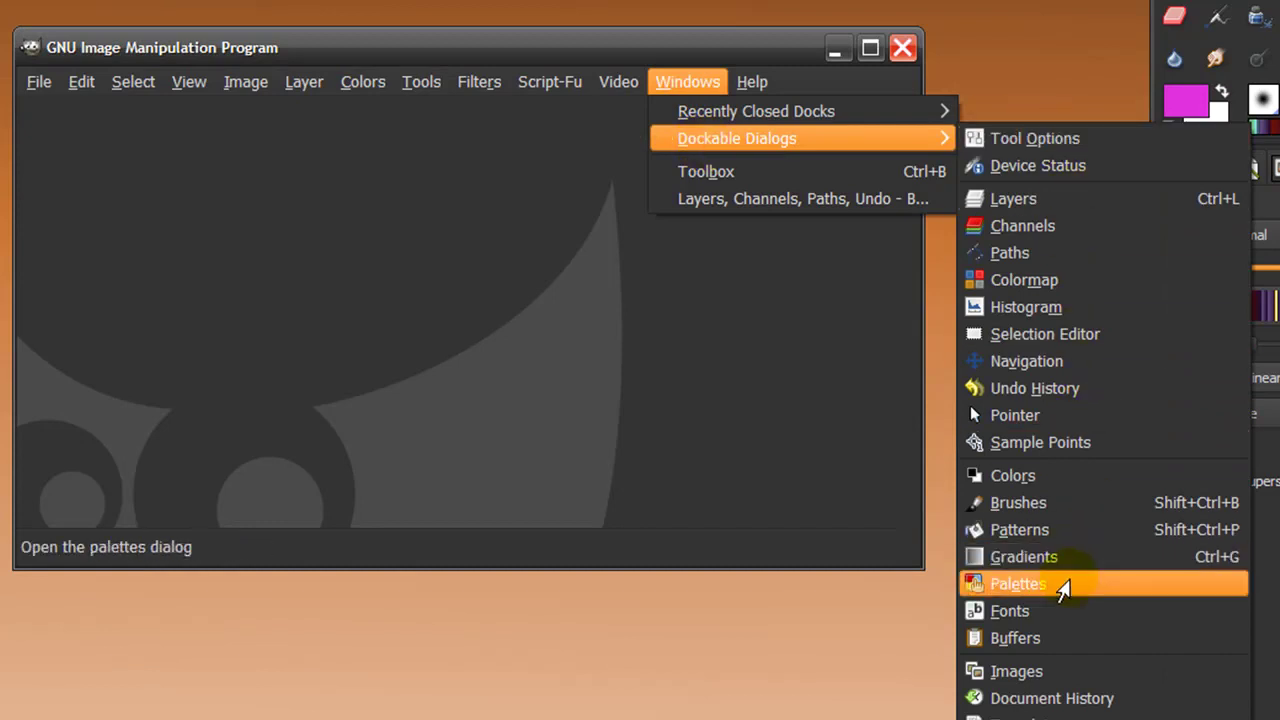
click(1038, 595)
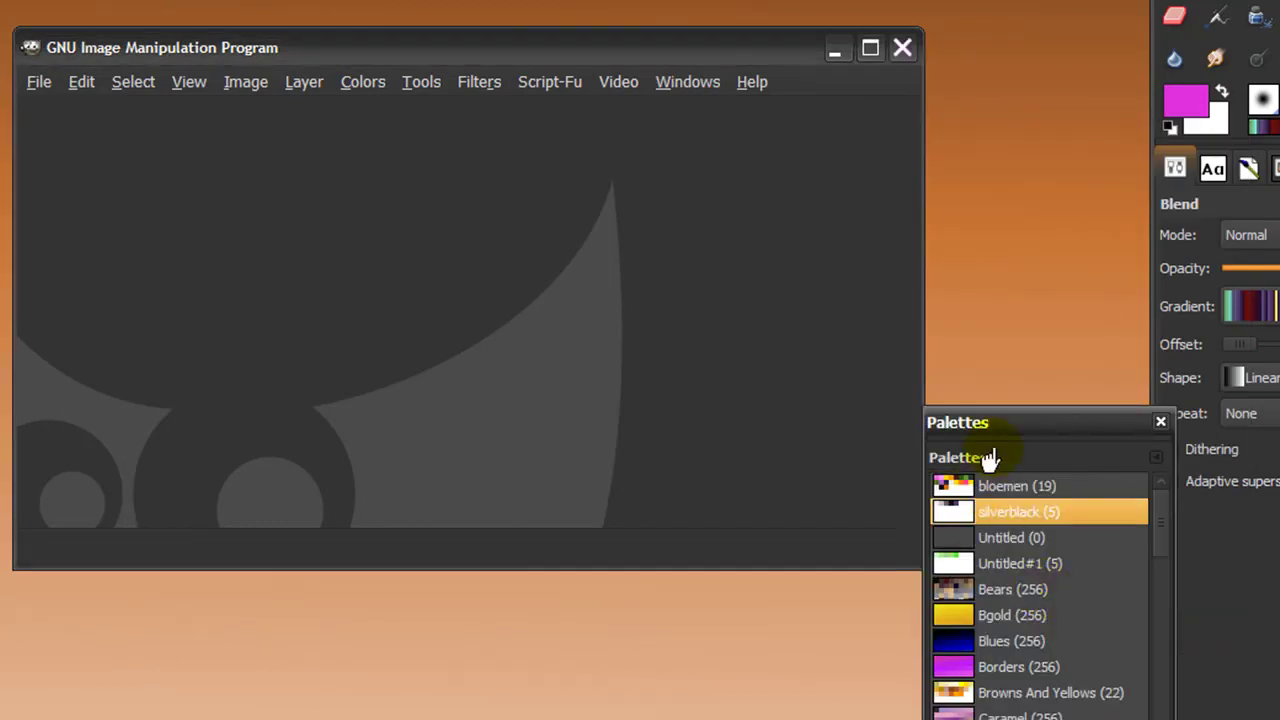
drag(1014, 428, 897, 55)
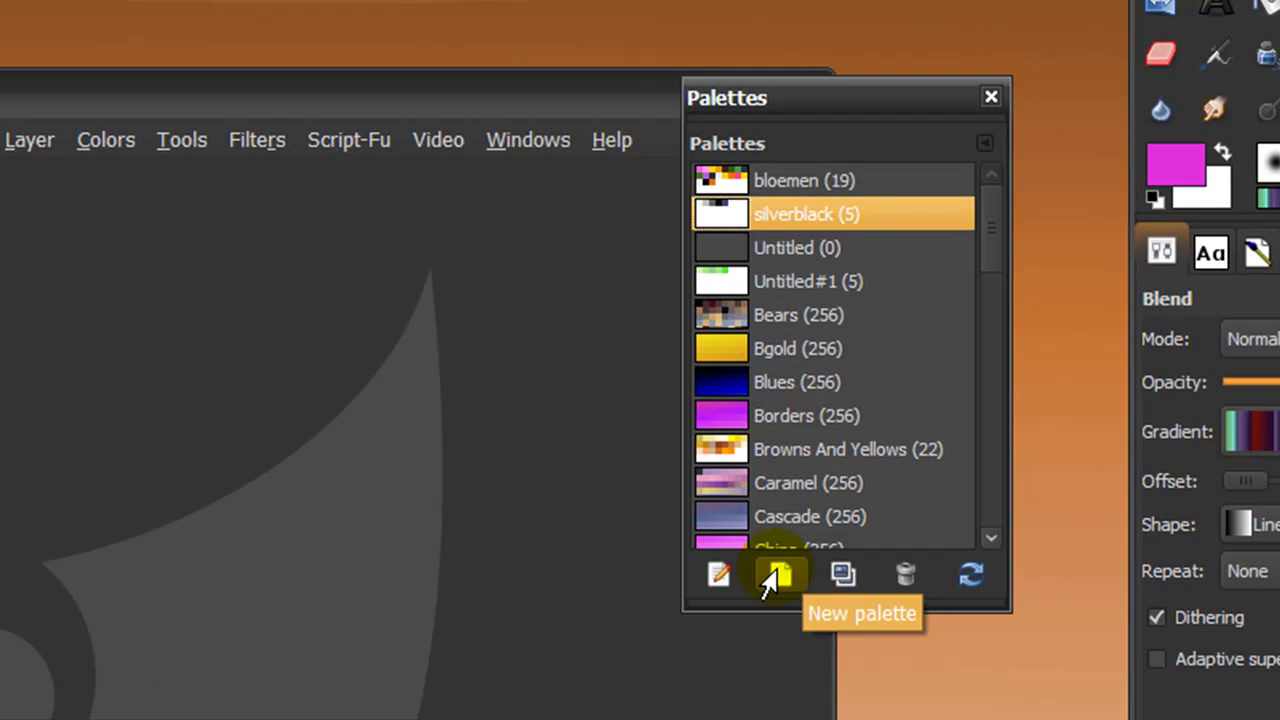
Create a new palette, position its Palette Editor beside the palettes list, and name it gimptricks.
click(766, 574)
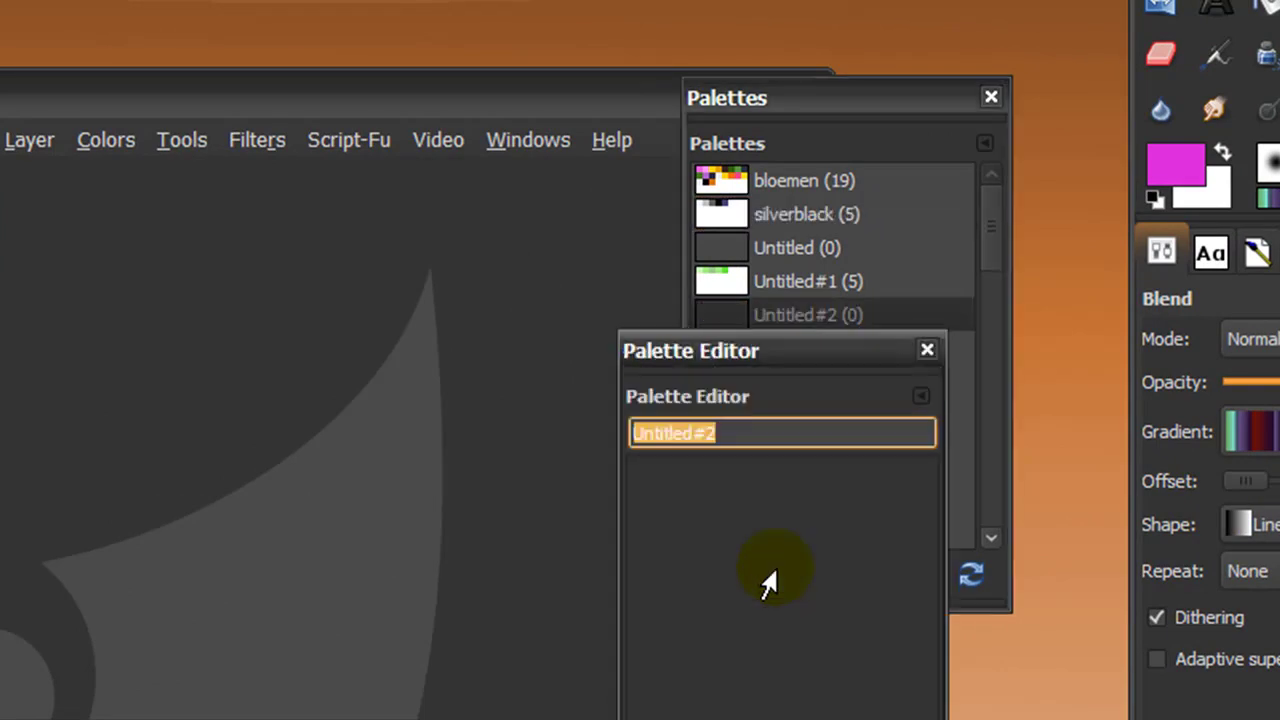
drag(720, 363, 454, 113)
drag(782, 112, 836, 115)
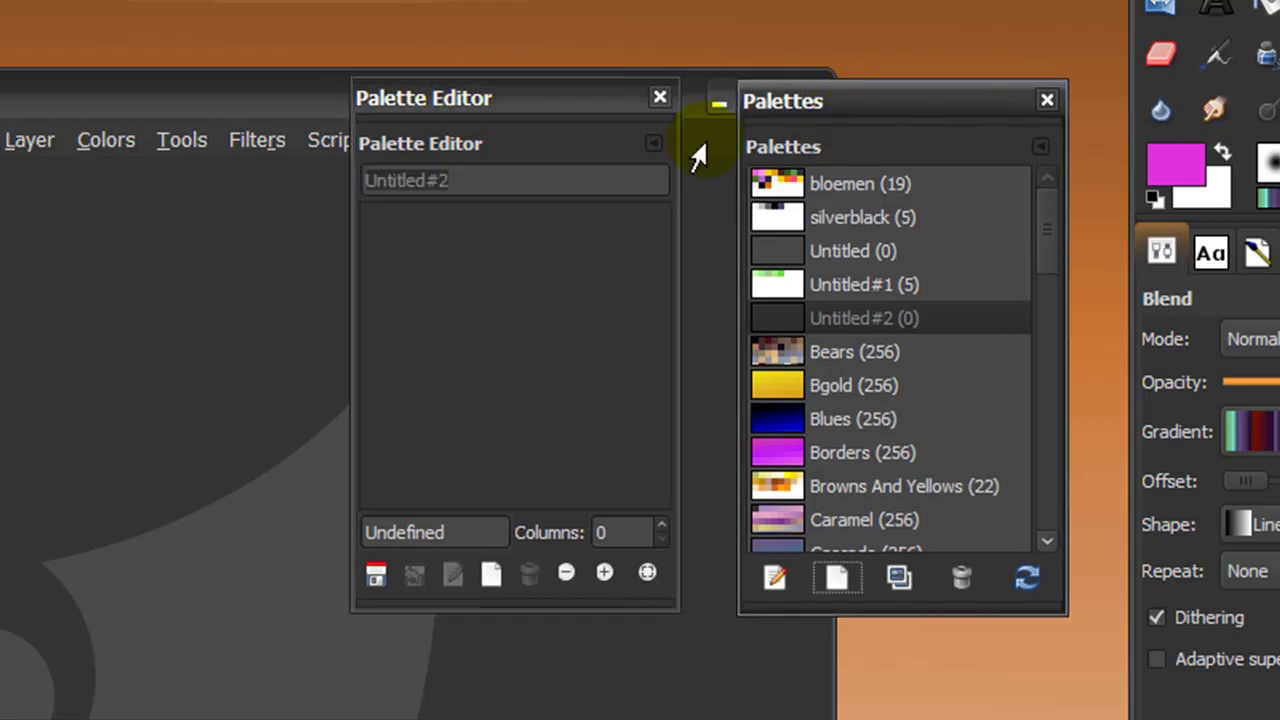
drag(528, 100, 562, 116)
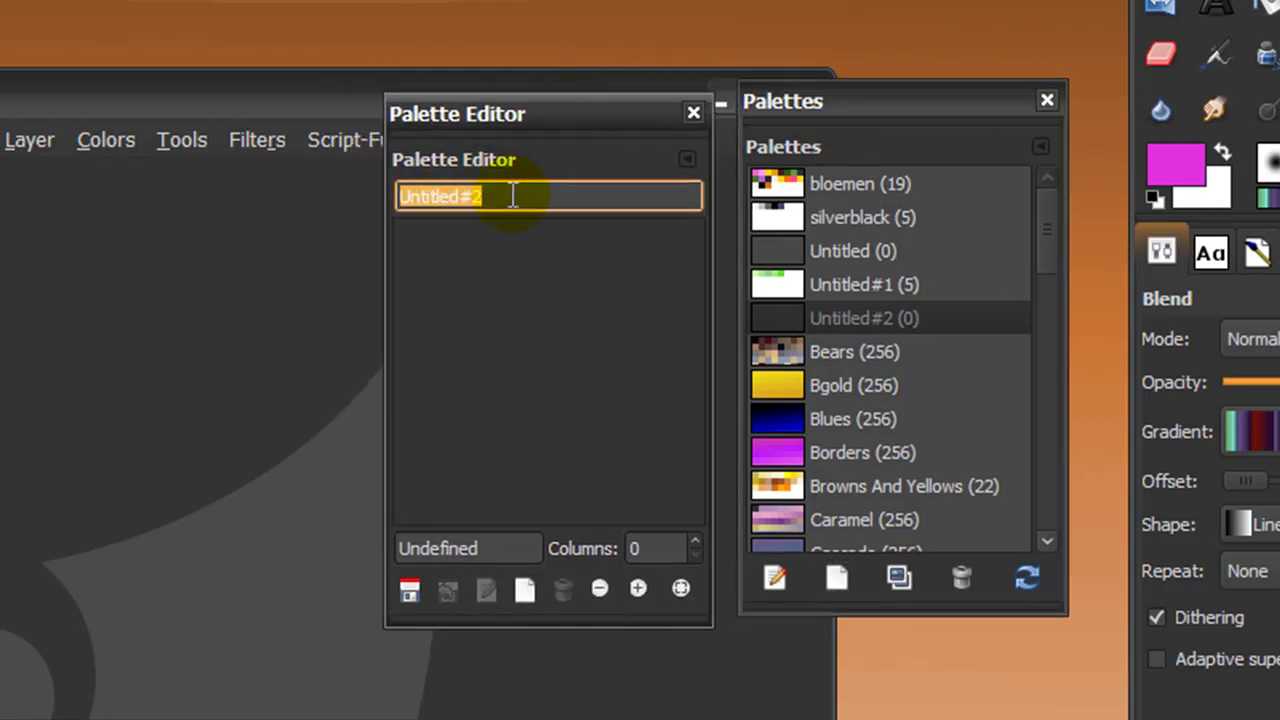
click(522, 196)
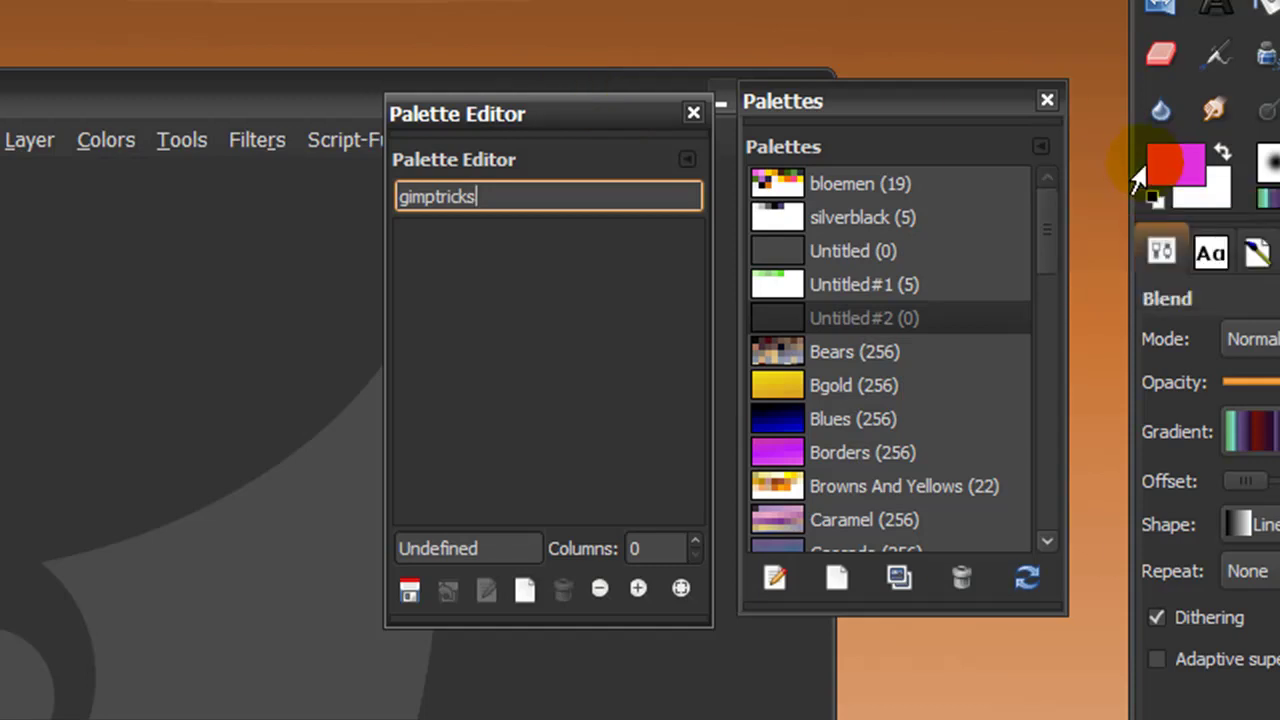
Set the foreground to light blue 7572ed and add it to the gimptricks palette.
click(1140, 176)
click(418, 202)
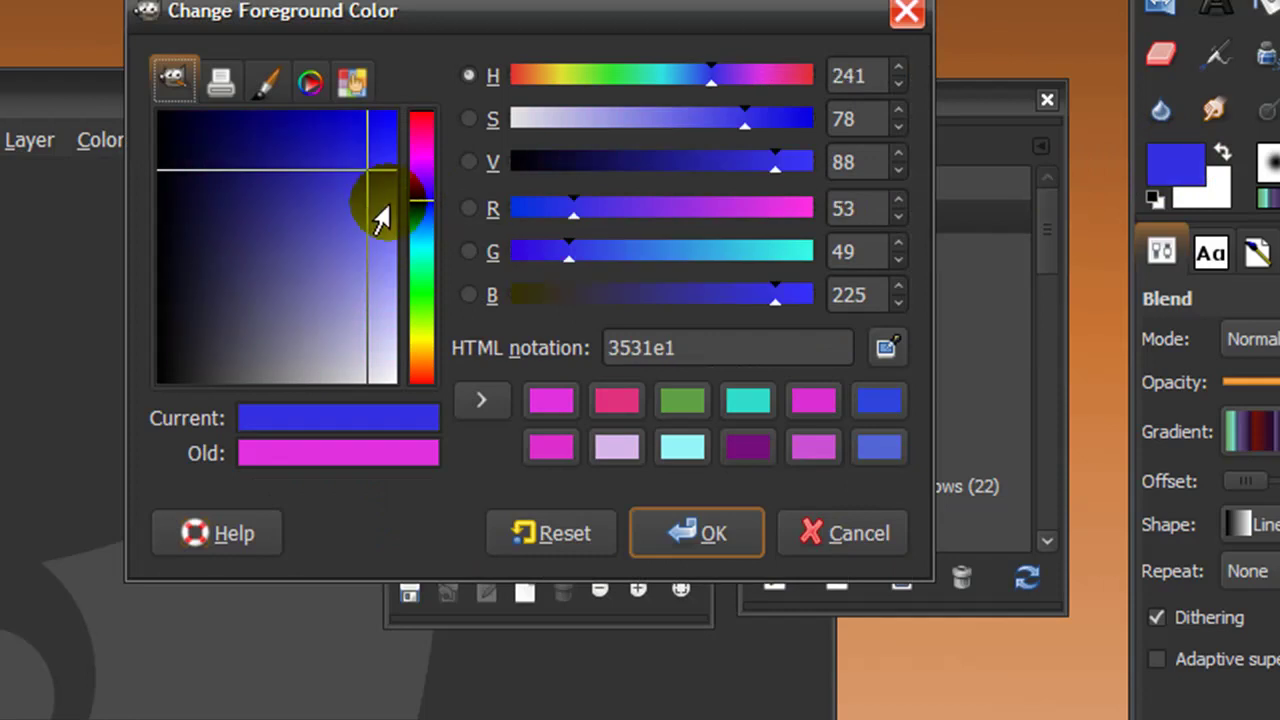
drag(360, 180, 368, 250)
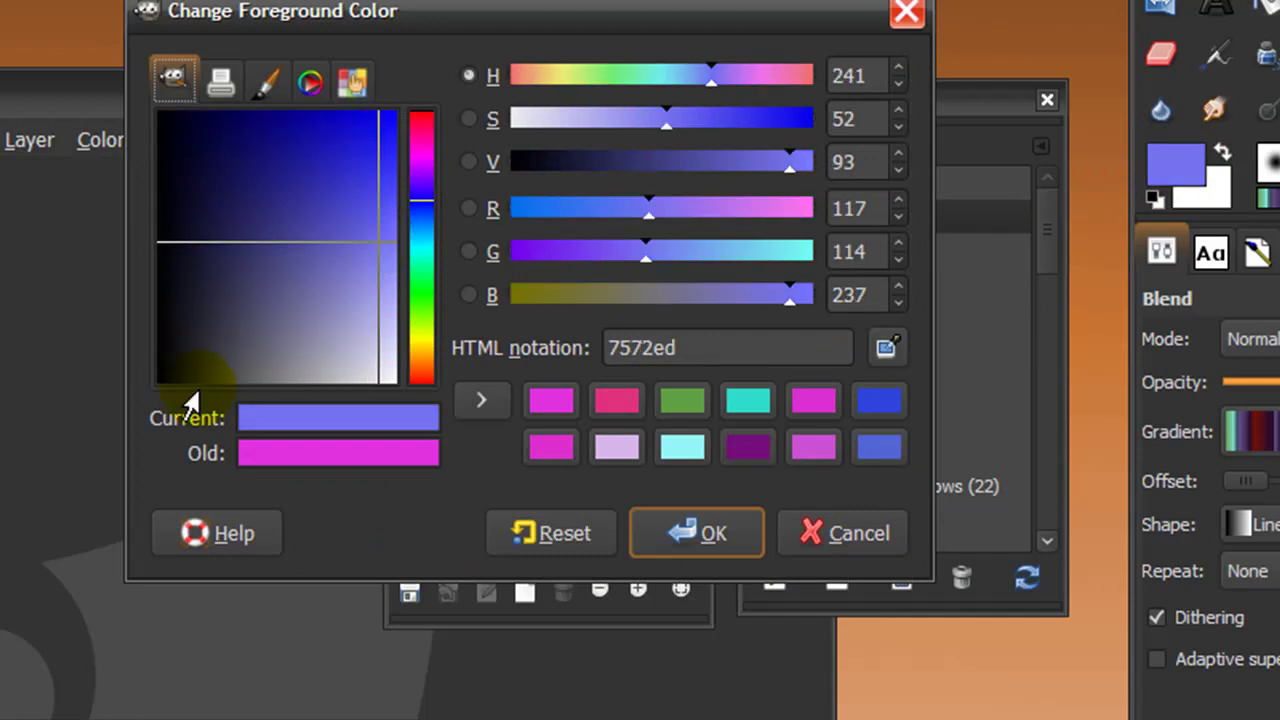
click(666, 531)
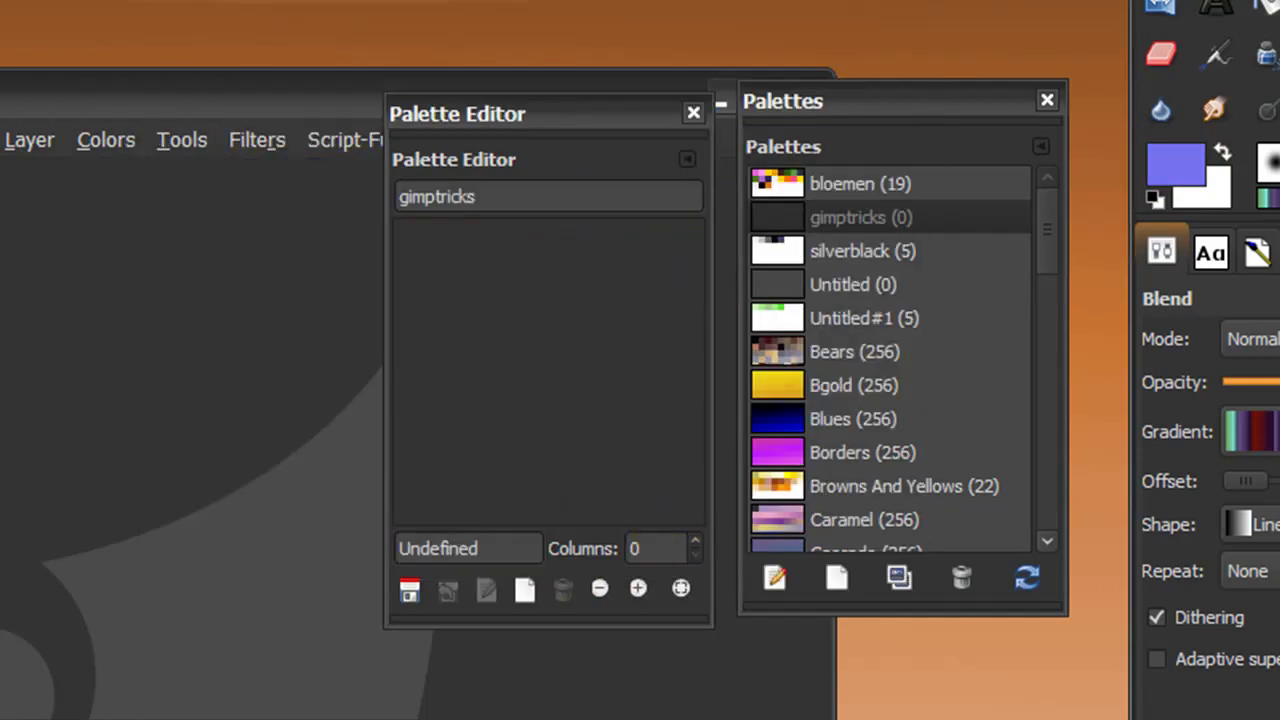
click(523, 592)
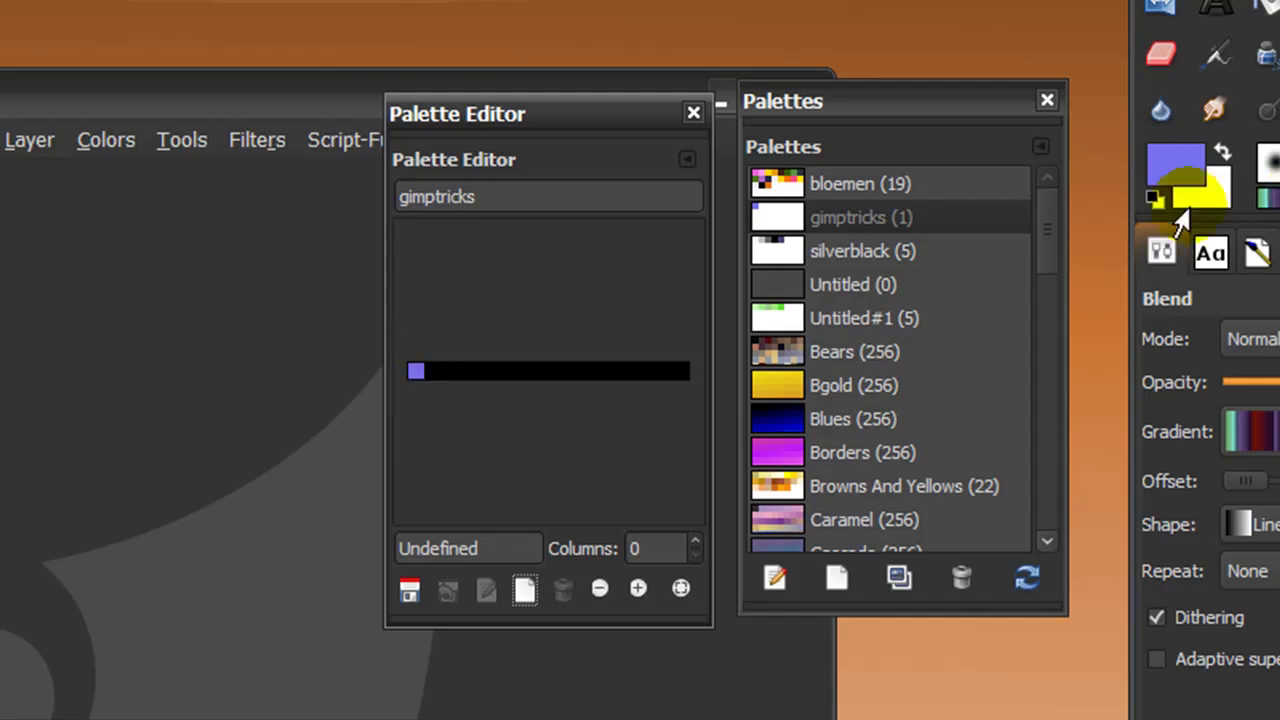
Change the foreground colour to purple b11ba5.
click(1163, 168)
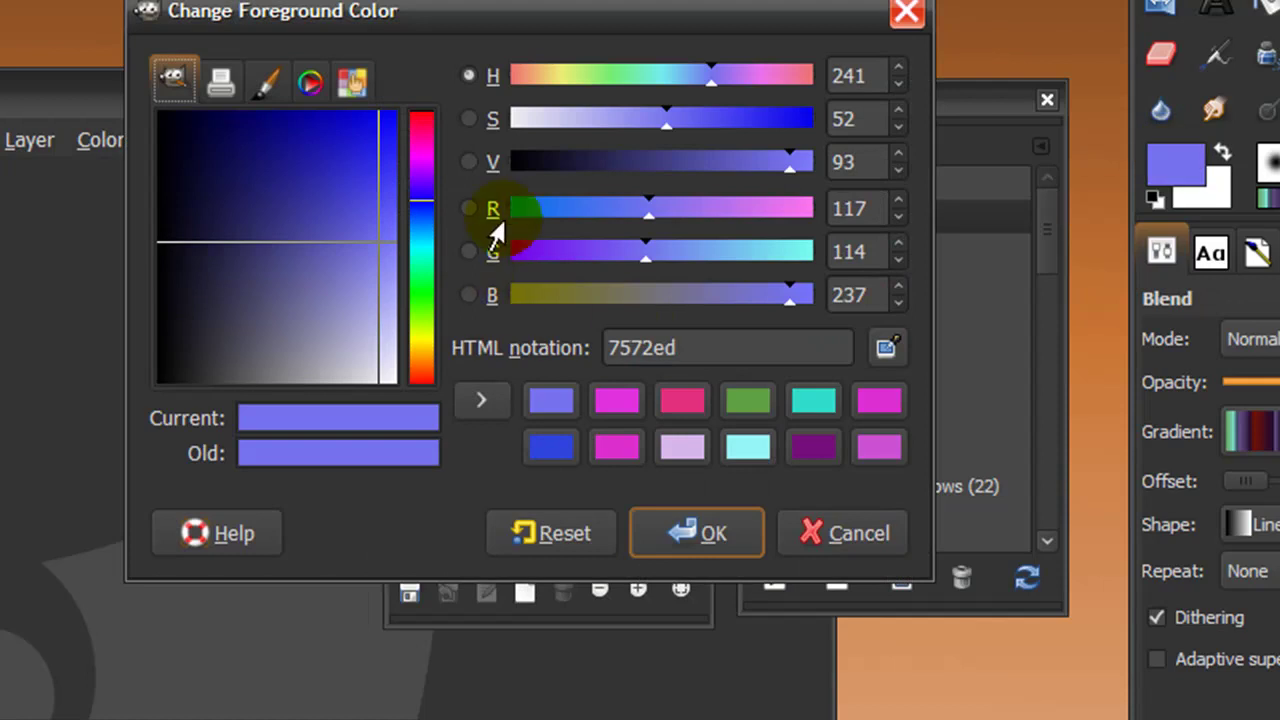
click(410, 156)
drag(372, 165, 314, 163)
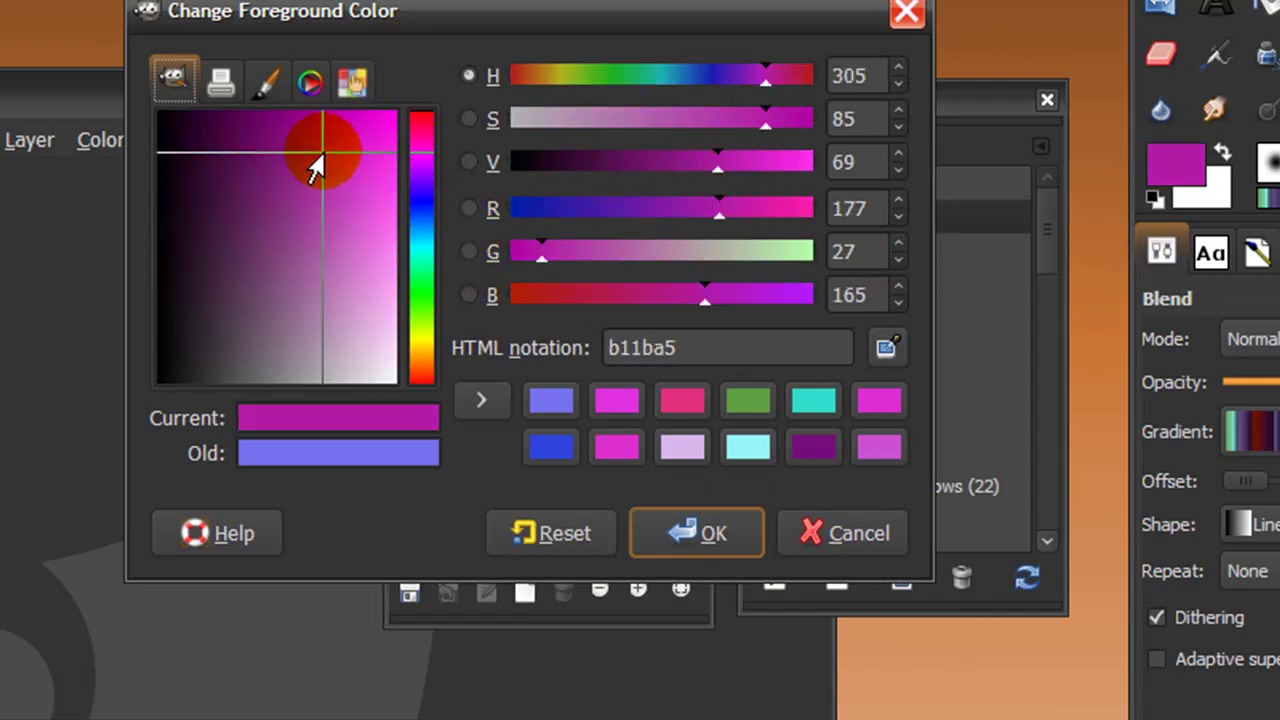
click(697, 533)
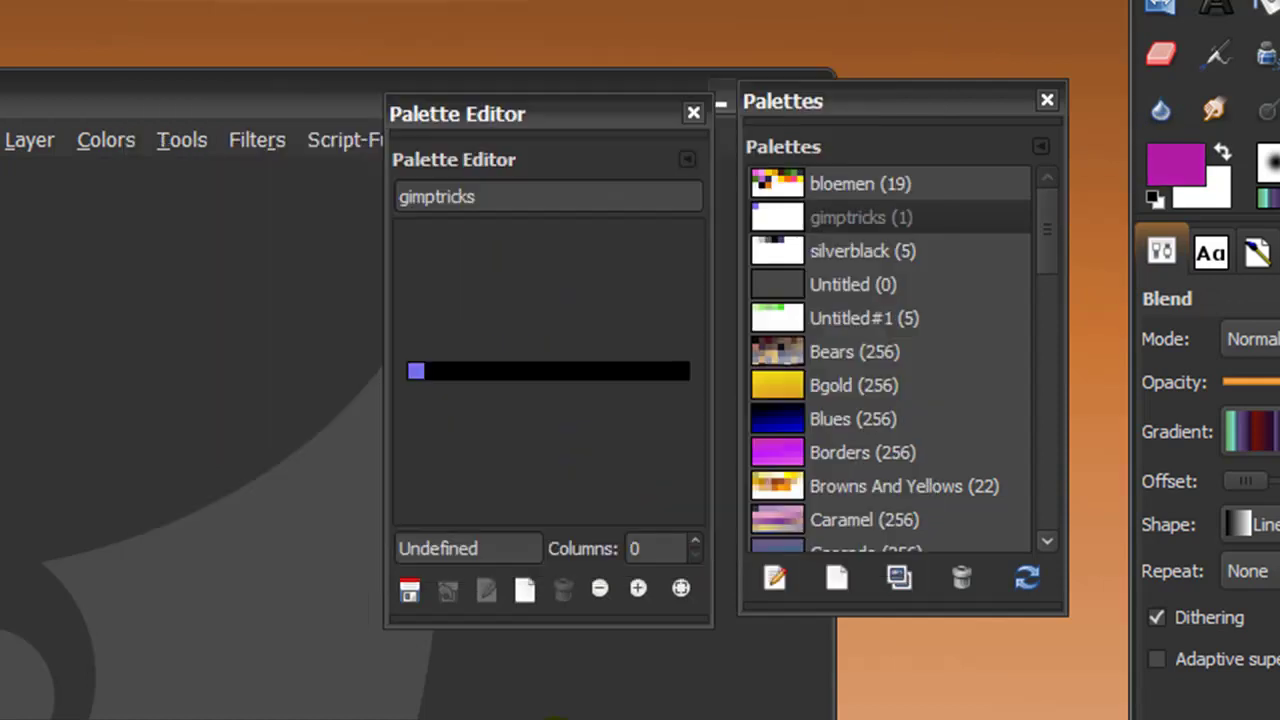
Add purple b11ba5 and a darker purple 77186f to the gimptricks palette.
click(522, 590)
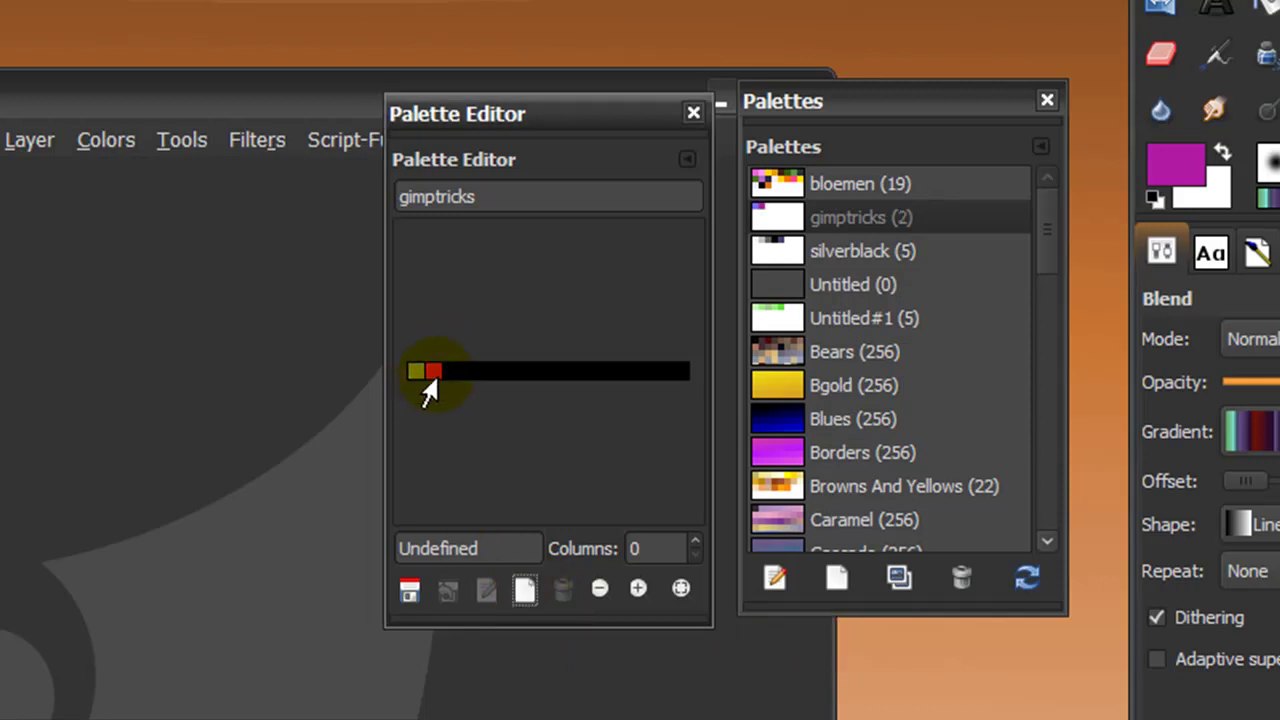
click(1172, 176)
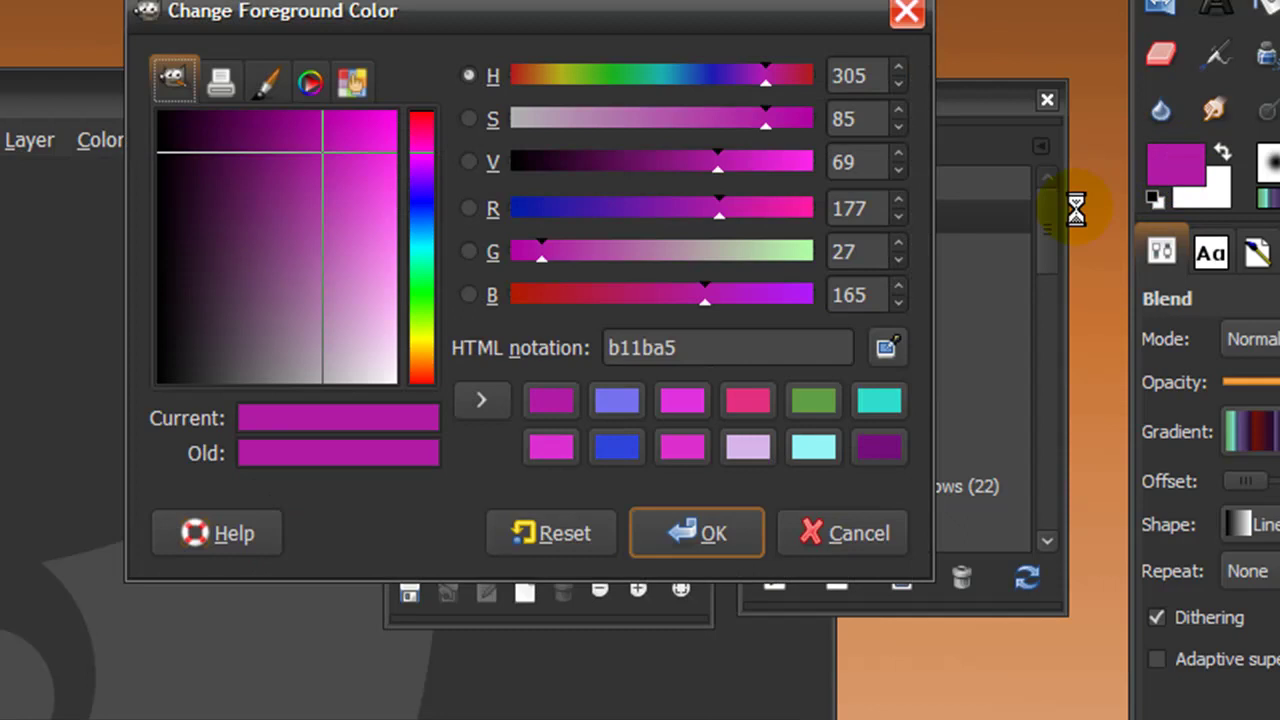
drag(350, 197, 266, 166)
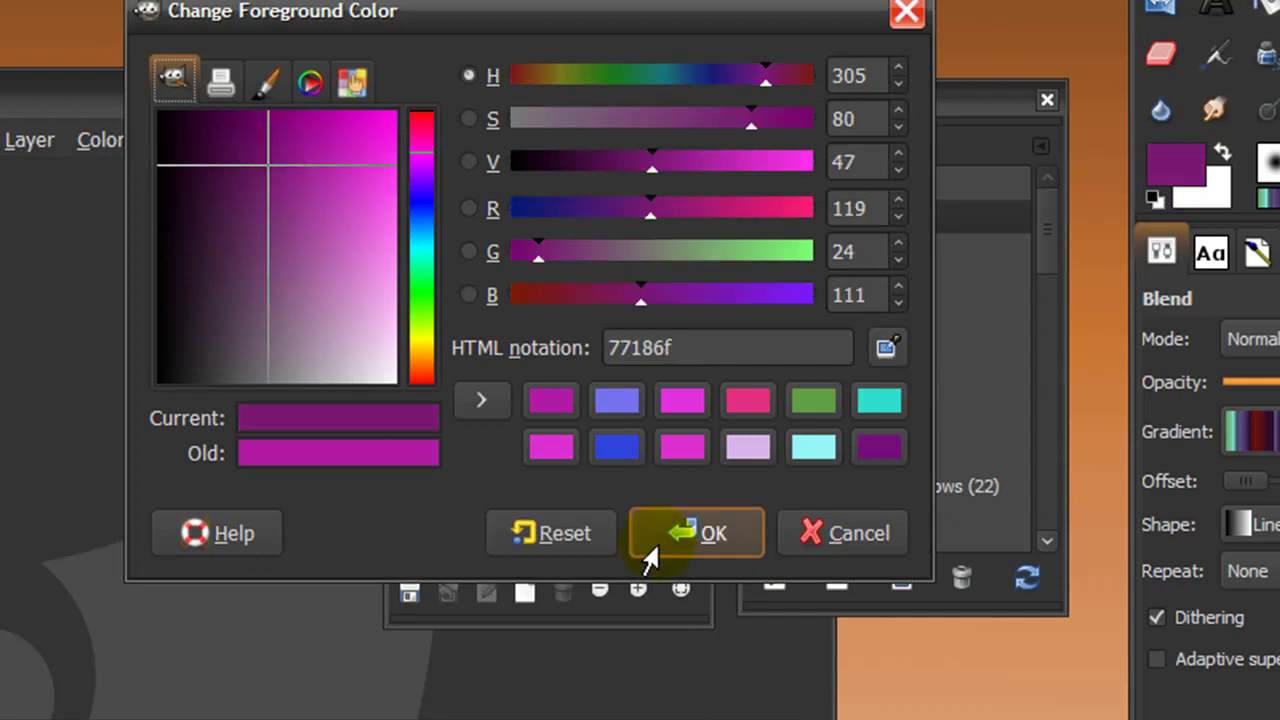
click(660, 540)
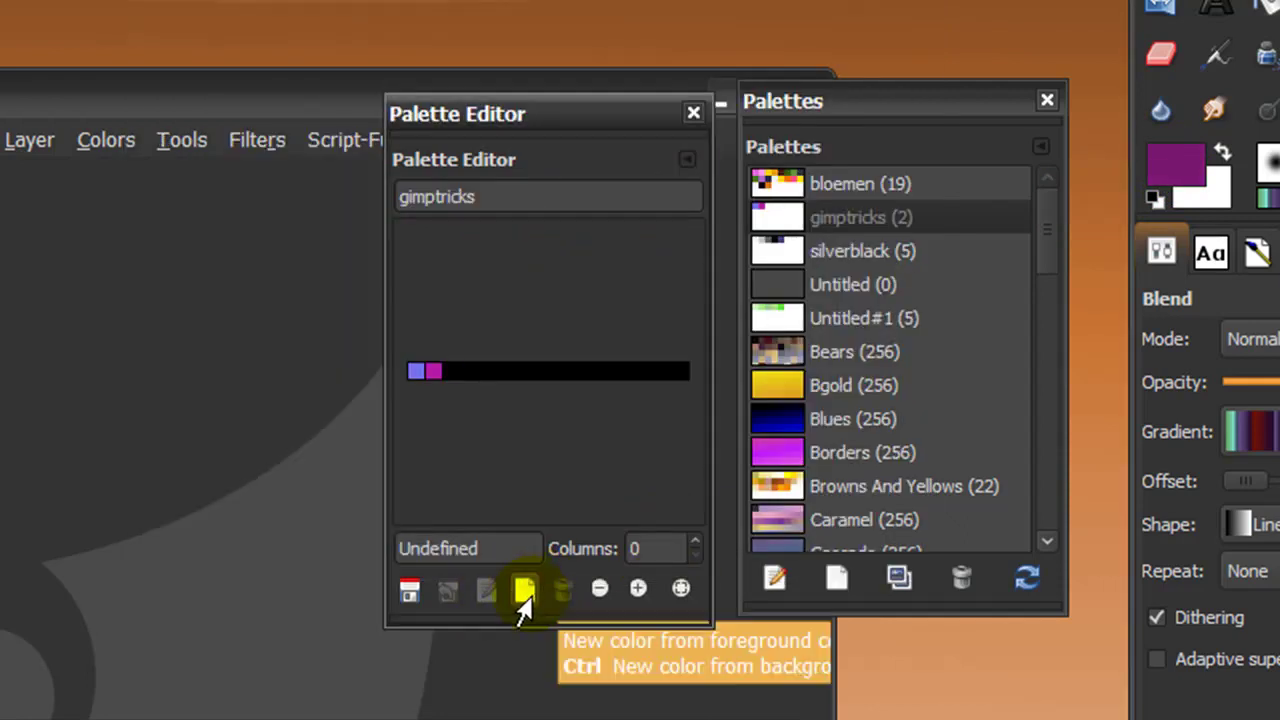
click(523, 590)
Add a green 66dc82 as the fourth palette colour.
click(1171, 171)
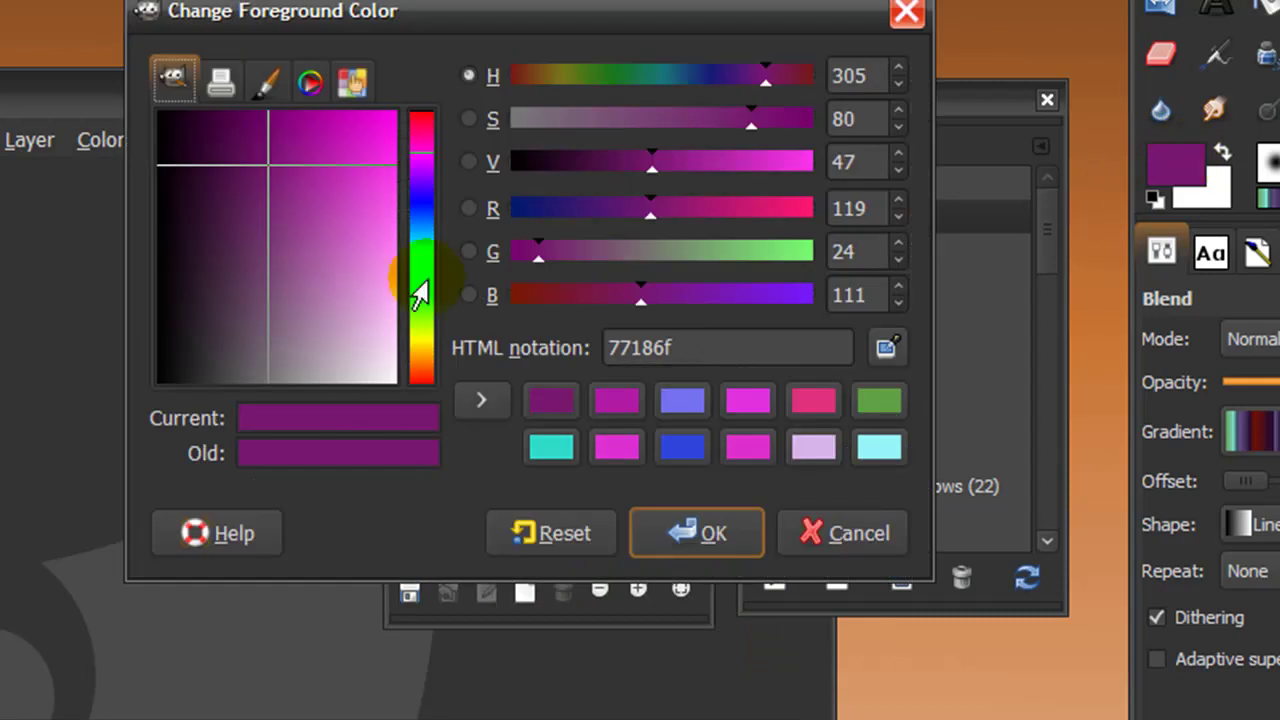
click(418, 282)
drag(281, 188, 356, 240)
click(655, 545)
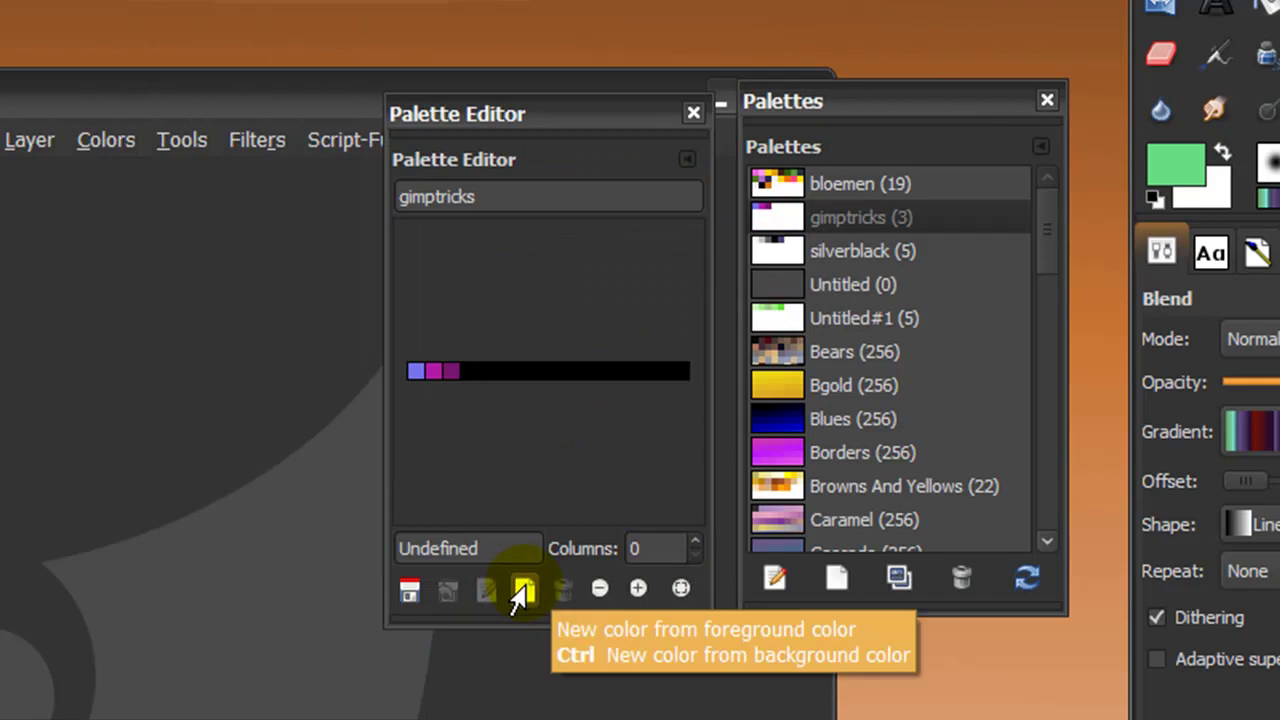
click(523, 590)
Add a saturated pink as the fifth palette colour.
click(1180, 172)
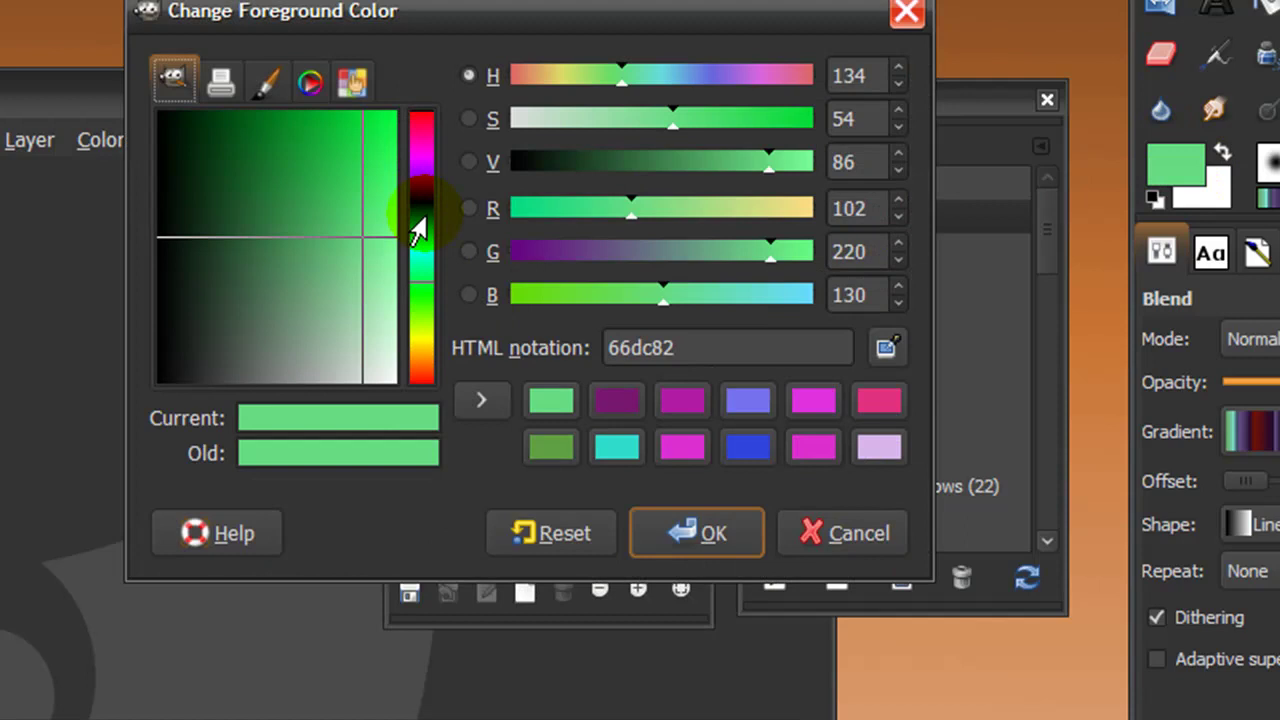
click(414, 157)
drag(414, 160, 369, 228)
click(414, 145)
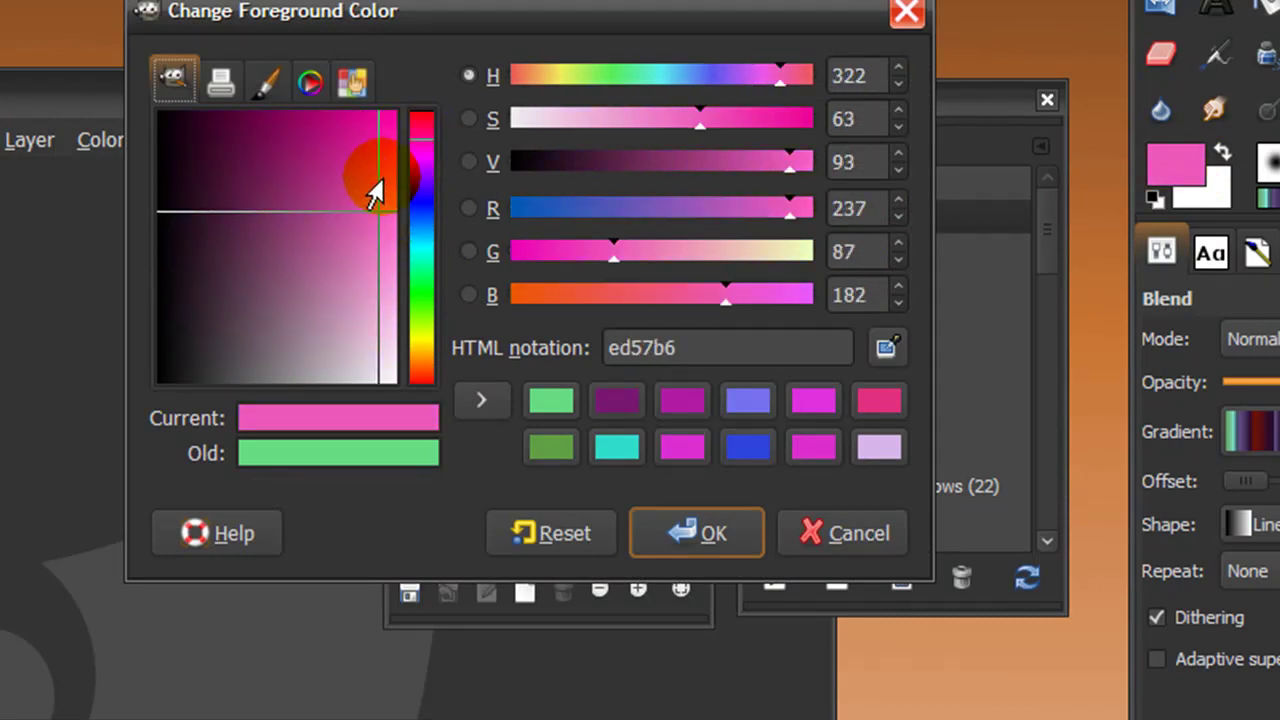
click(366, 168)
drag(366, 168, 372, 166)
click(666, 533)
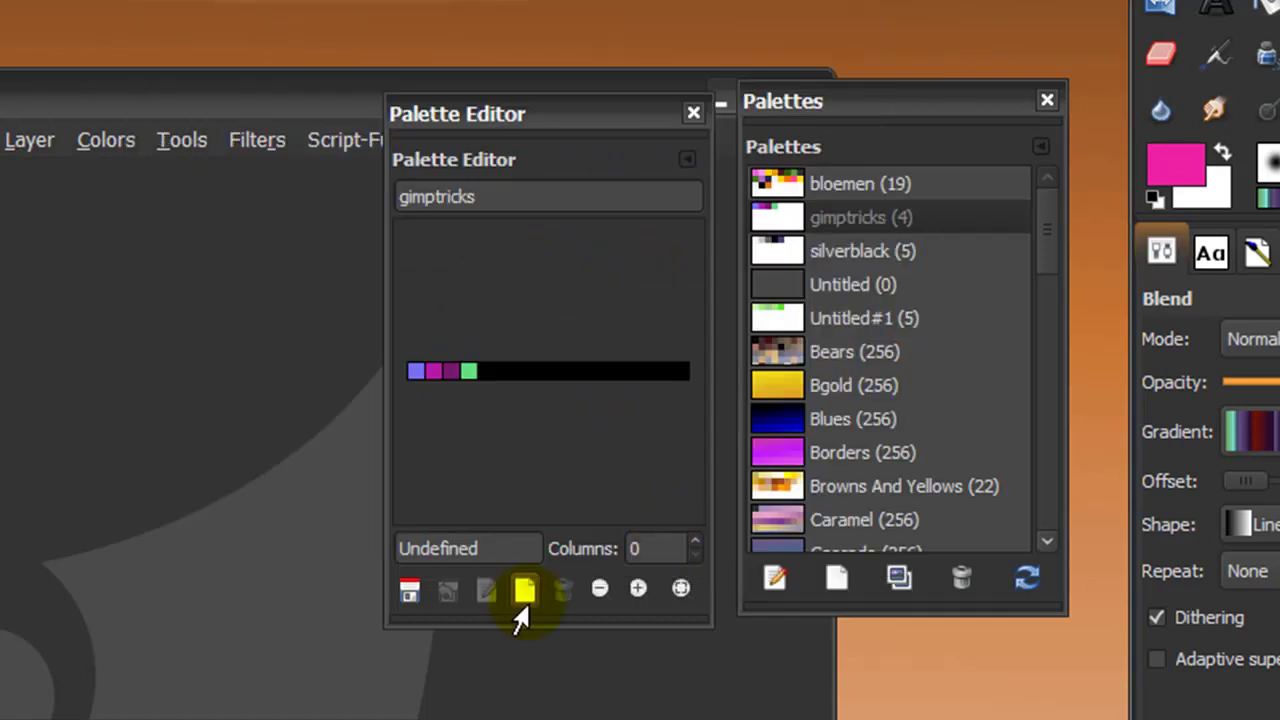
click(525, 592)
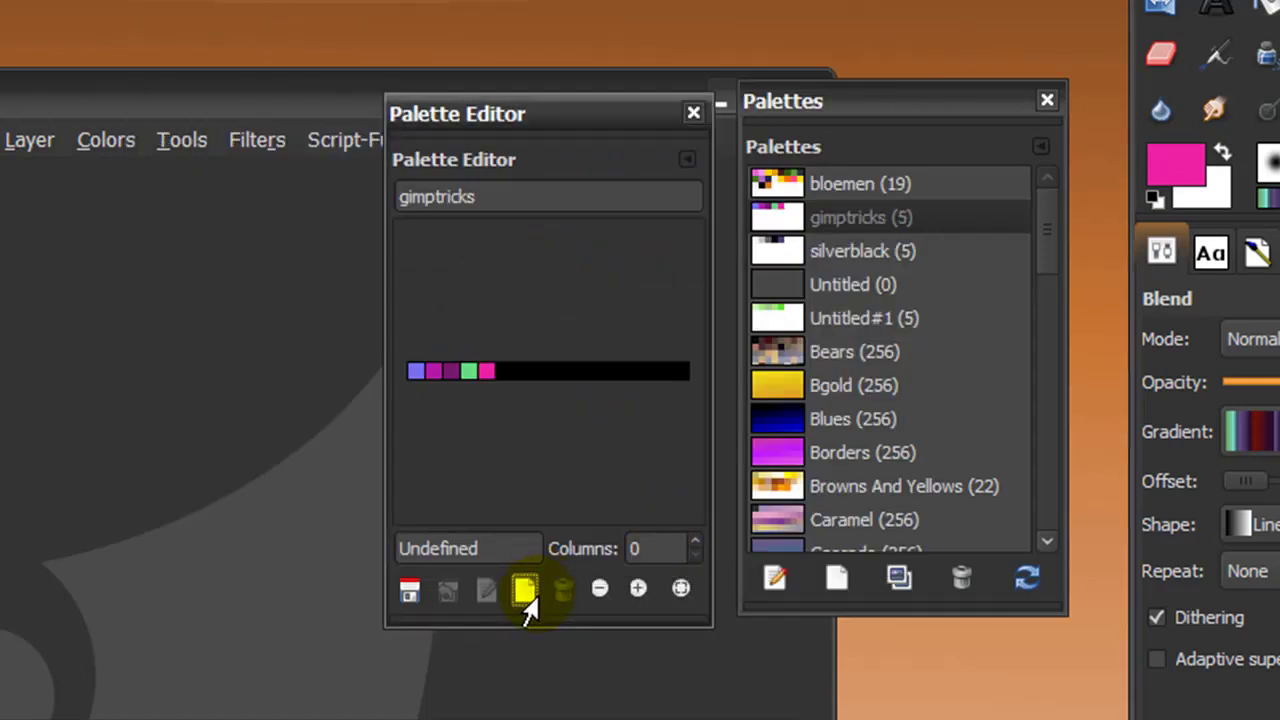
Add light cyan 9befec to the gimptricks palette.
click(1172, 168)
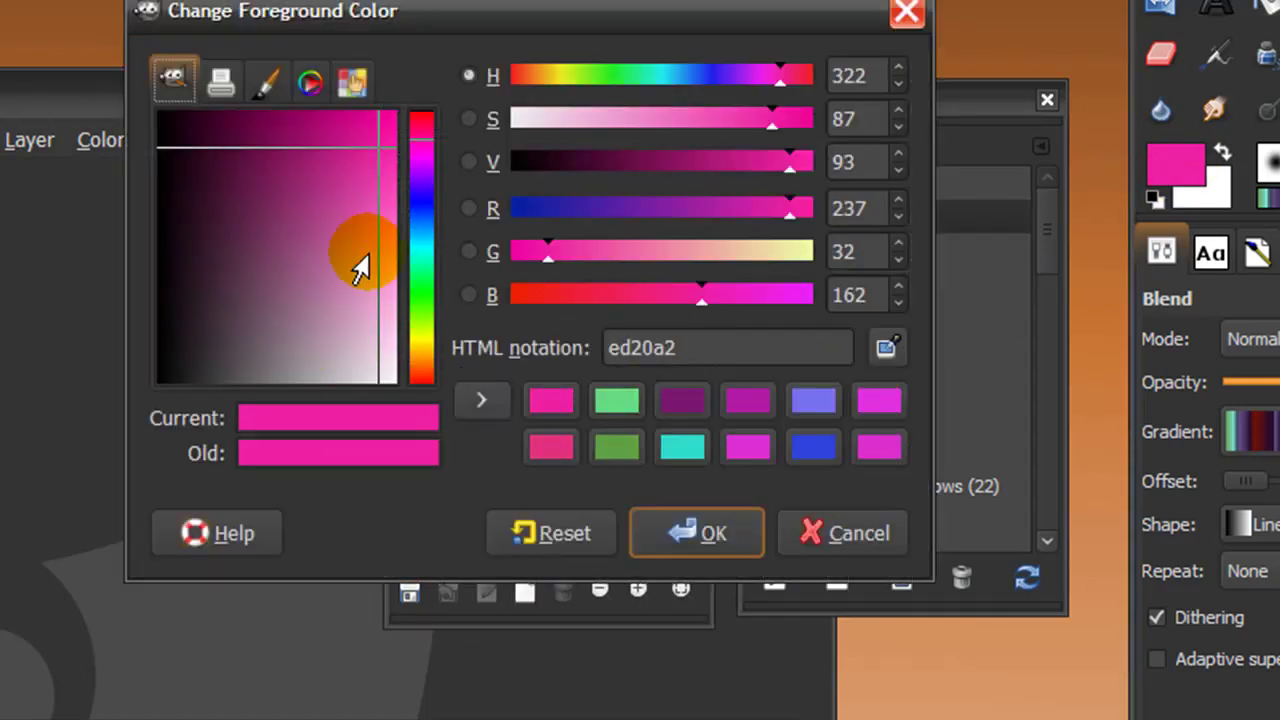
click(422, 250)
click(386, 265)
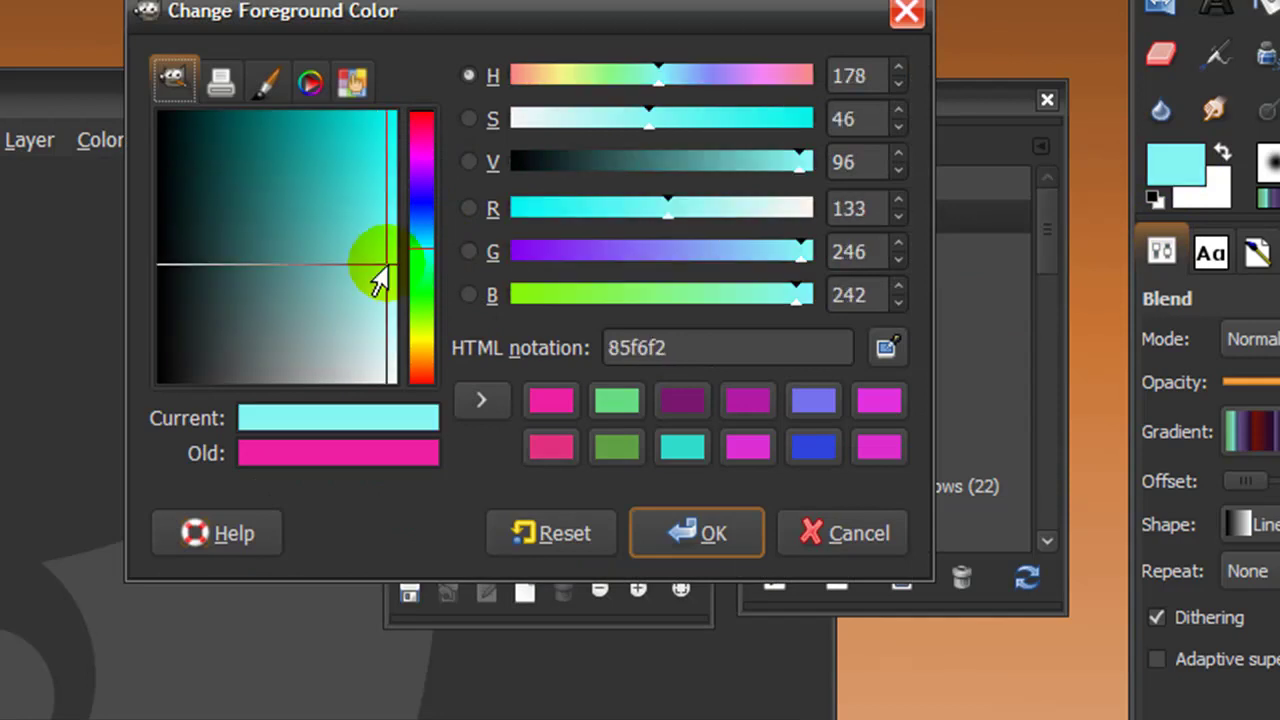
drag(377, 270, 371, 300)
click(643, 537)
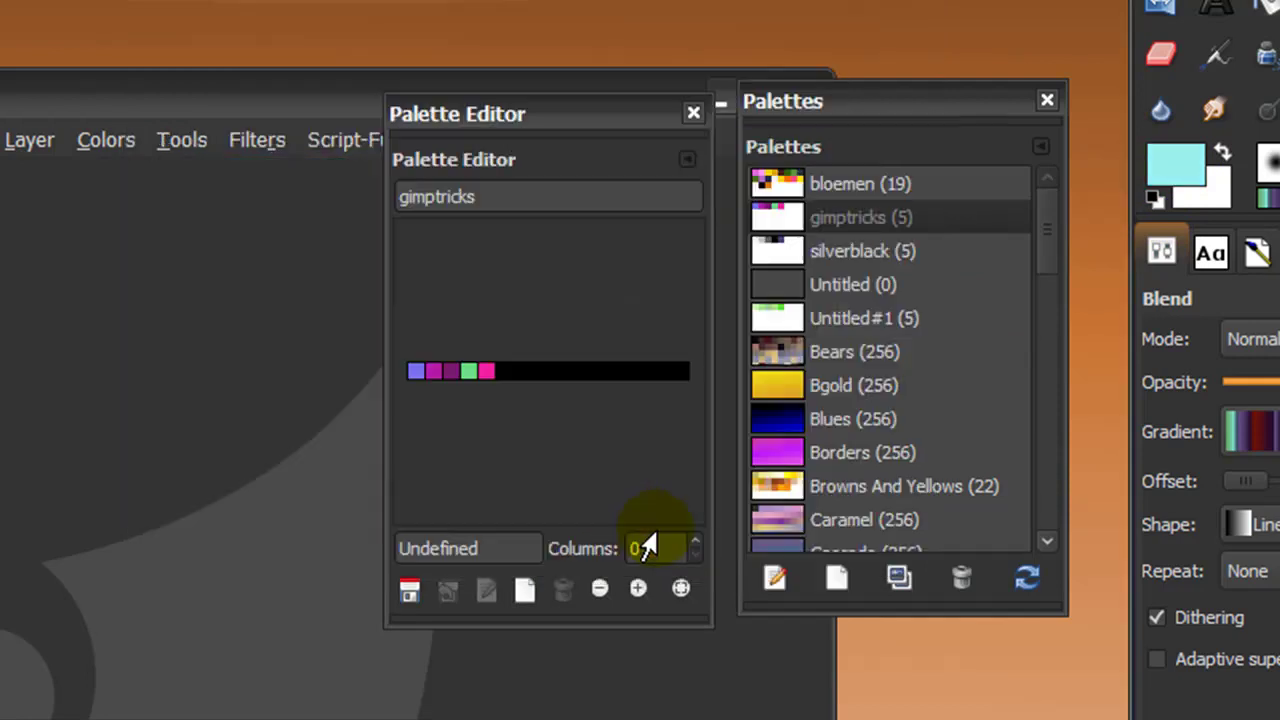
click(524, 589)
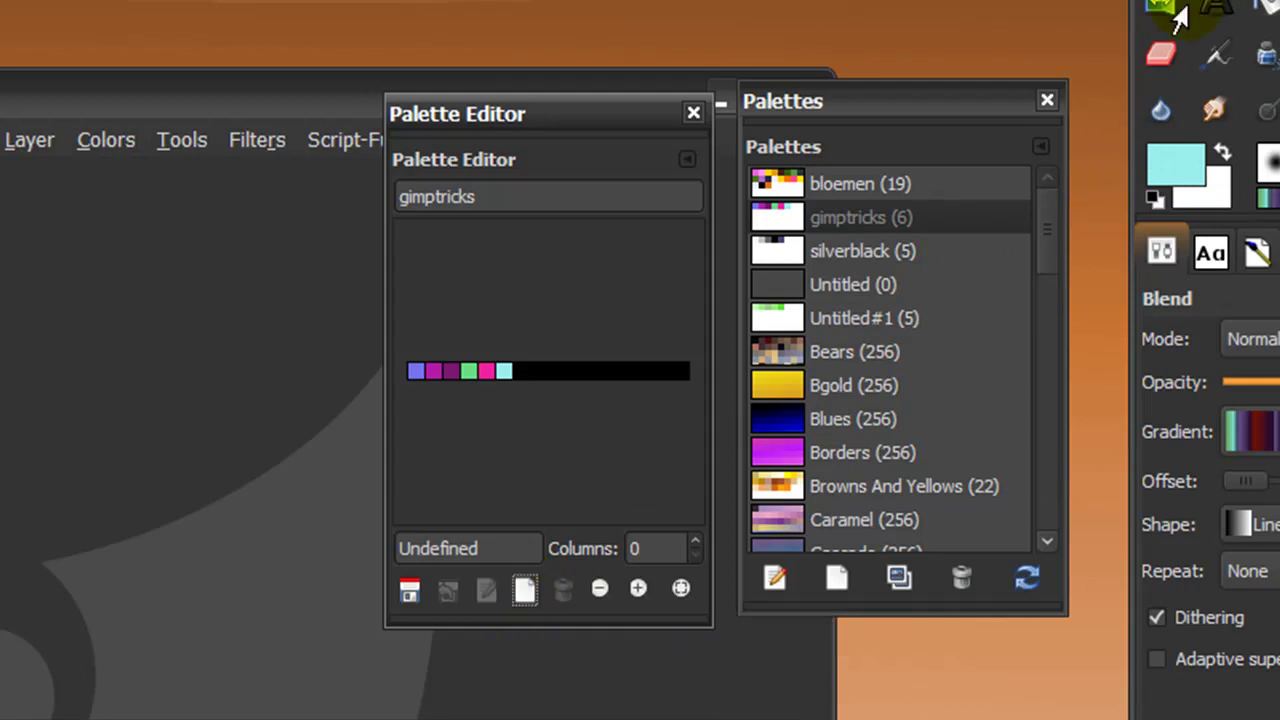
Add dark teal 15615e as the seventh palette colour.
click(1156, 166)
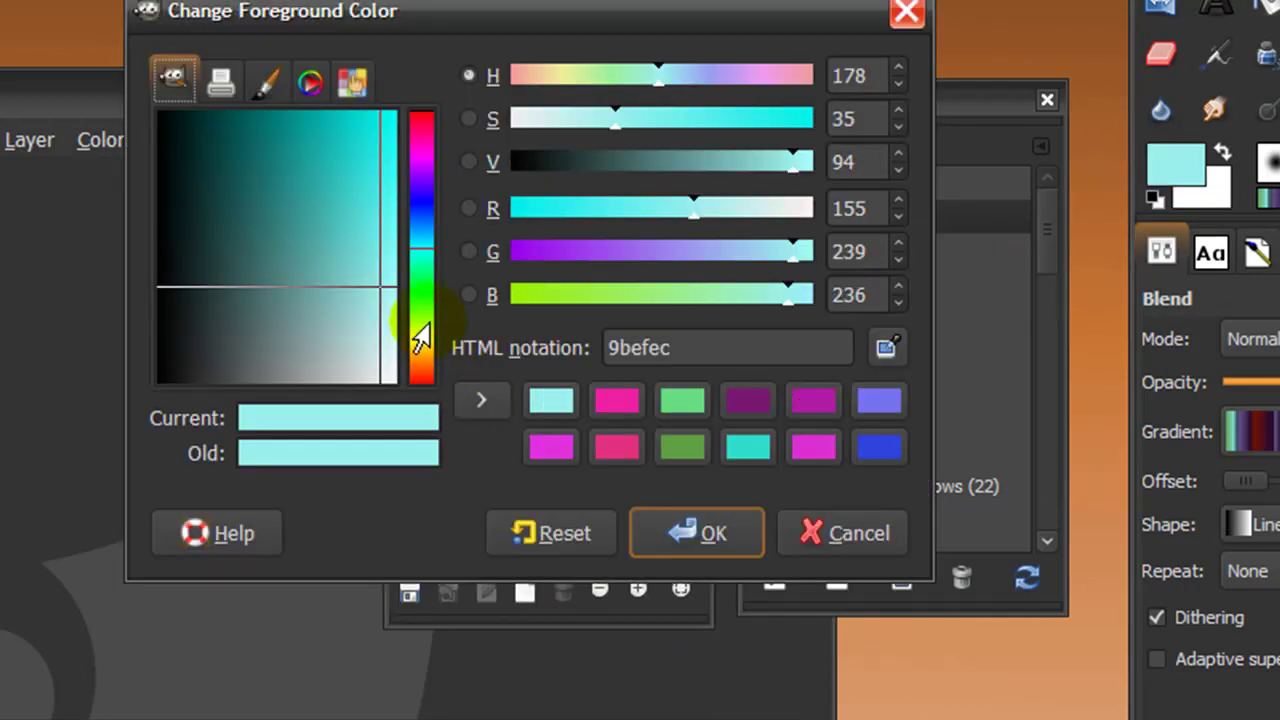
drag(357, 291, 241, 183)
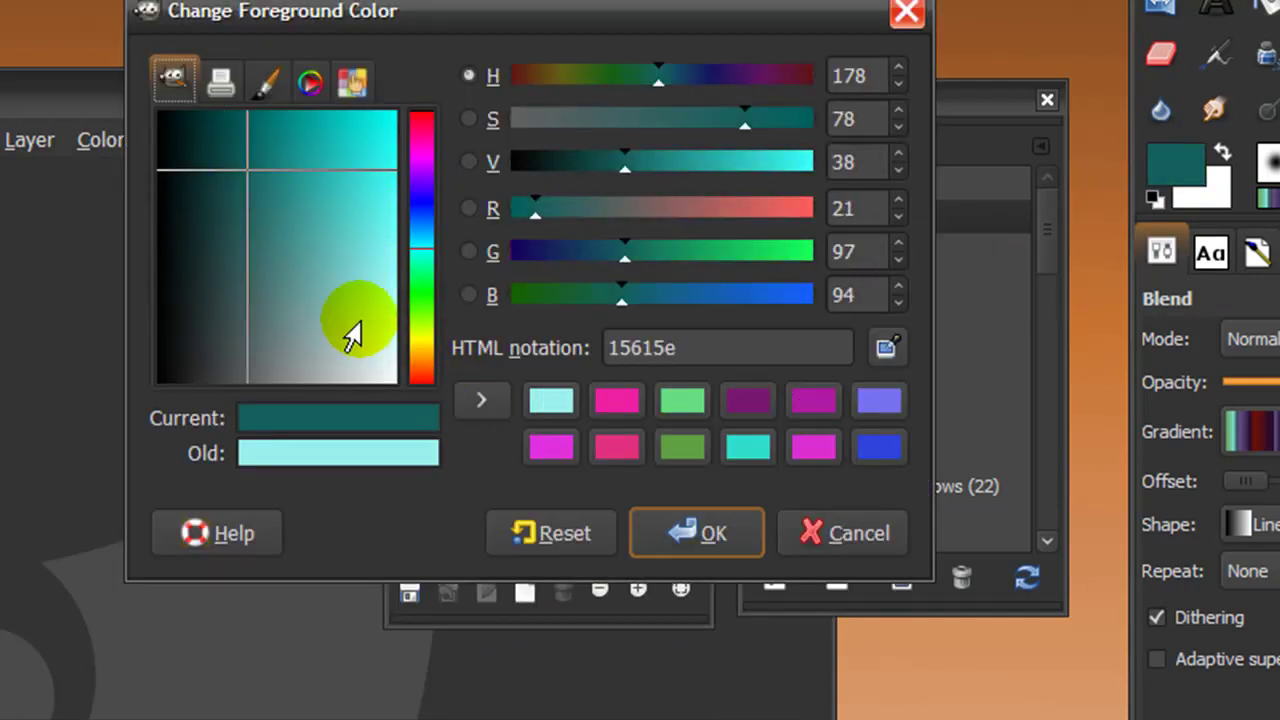
click(697, 533)
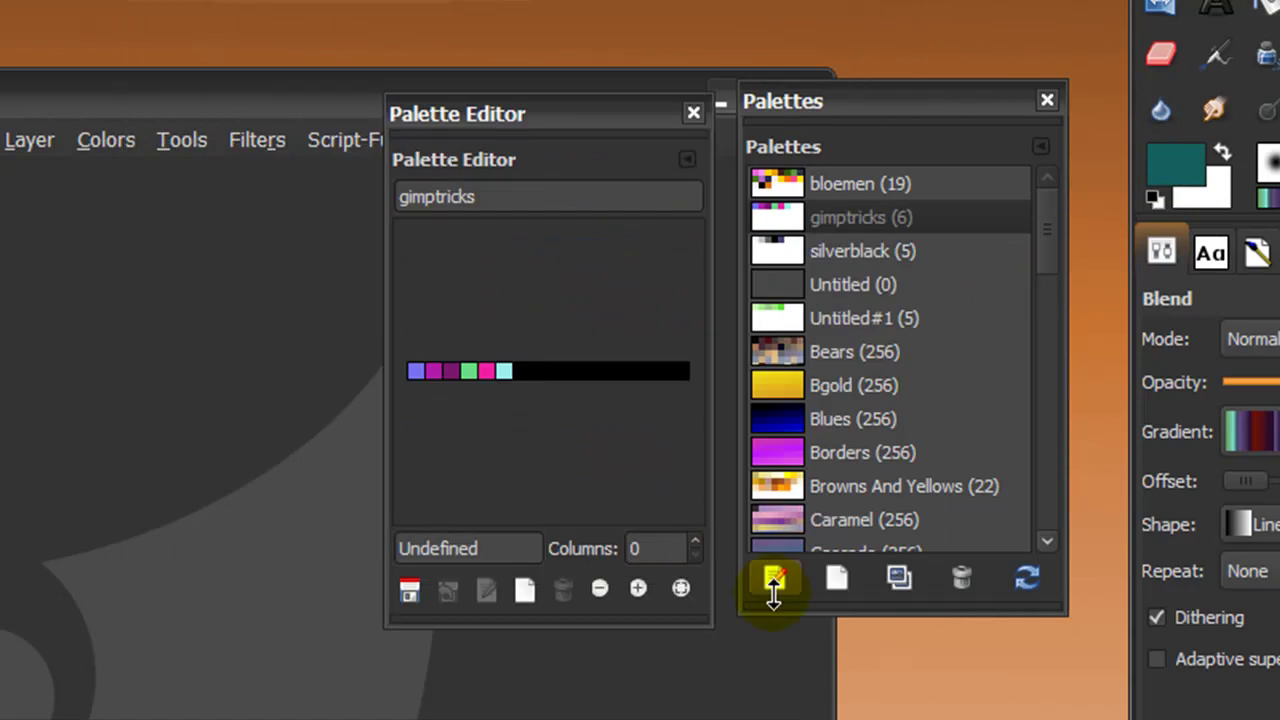
click(525, 591)
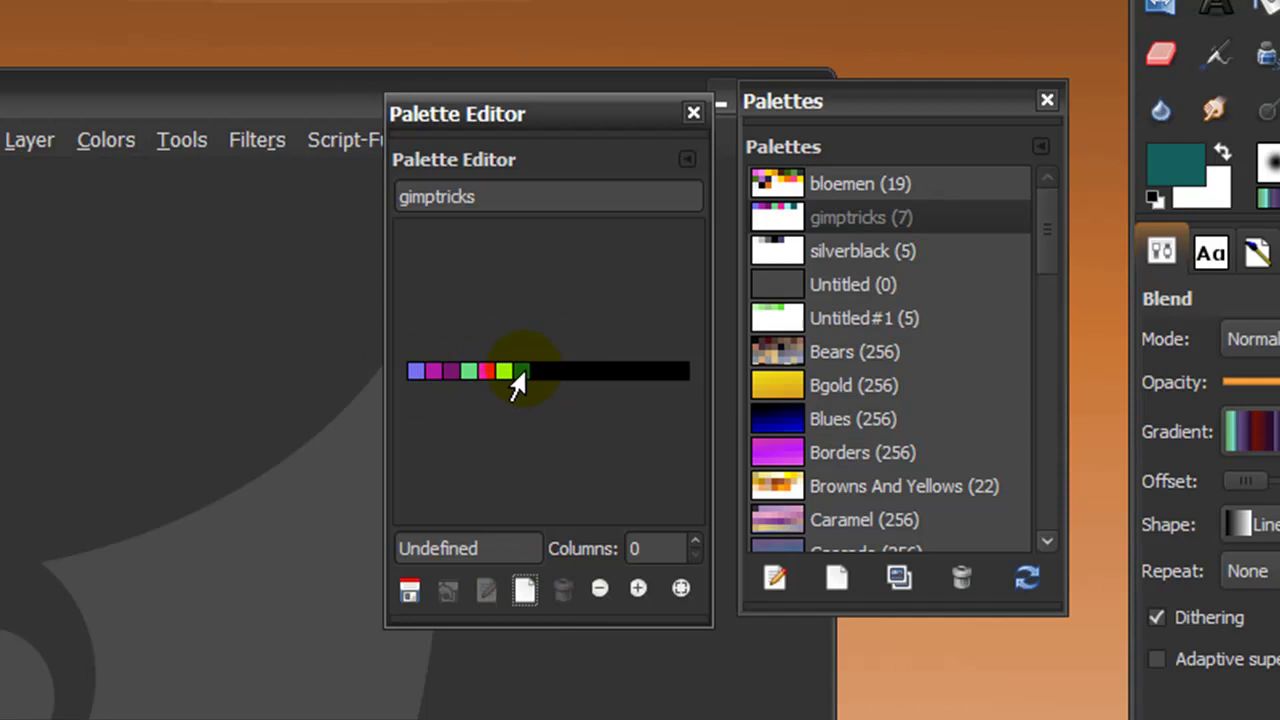
click(848, 113)
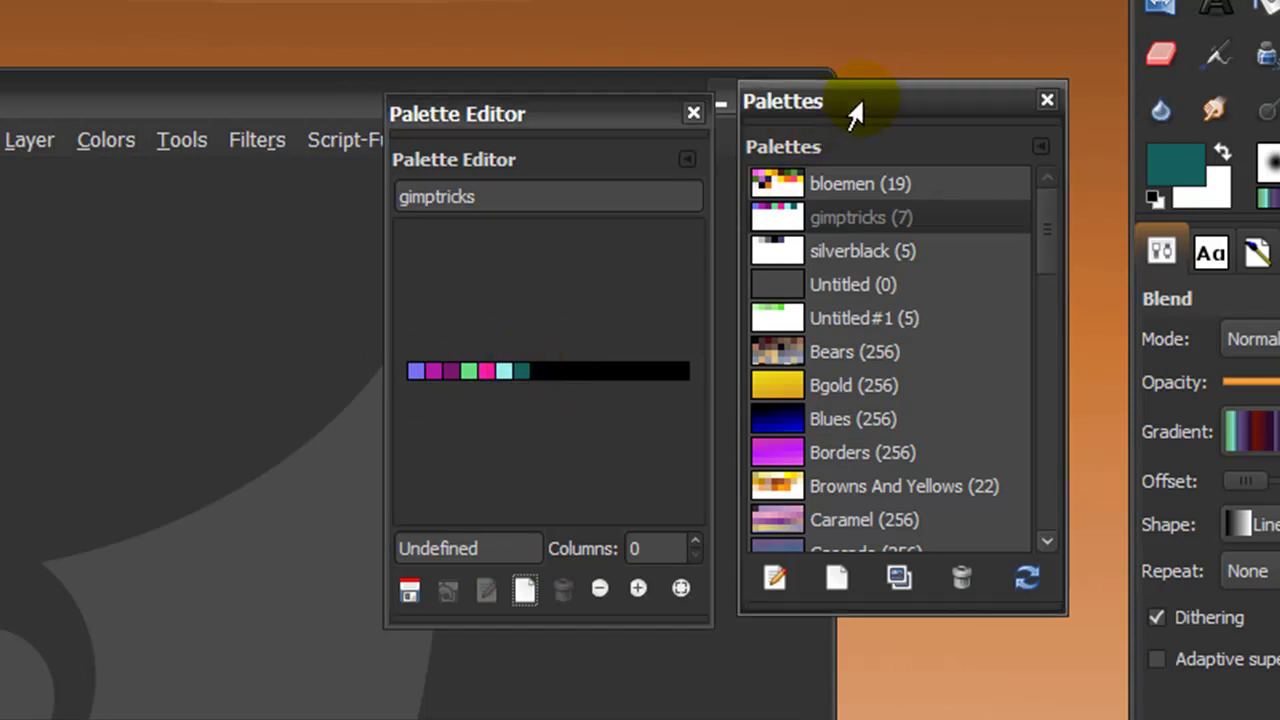
Convert the gimptricks palette to a gradient and select the gimptricks gradient.
right_click(765, 232)
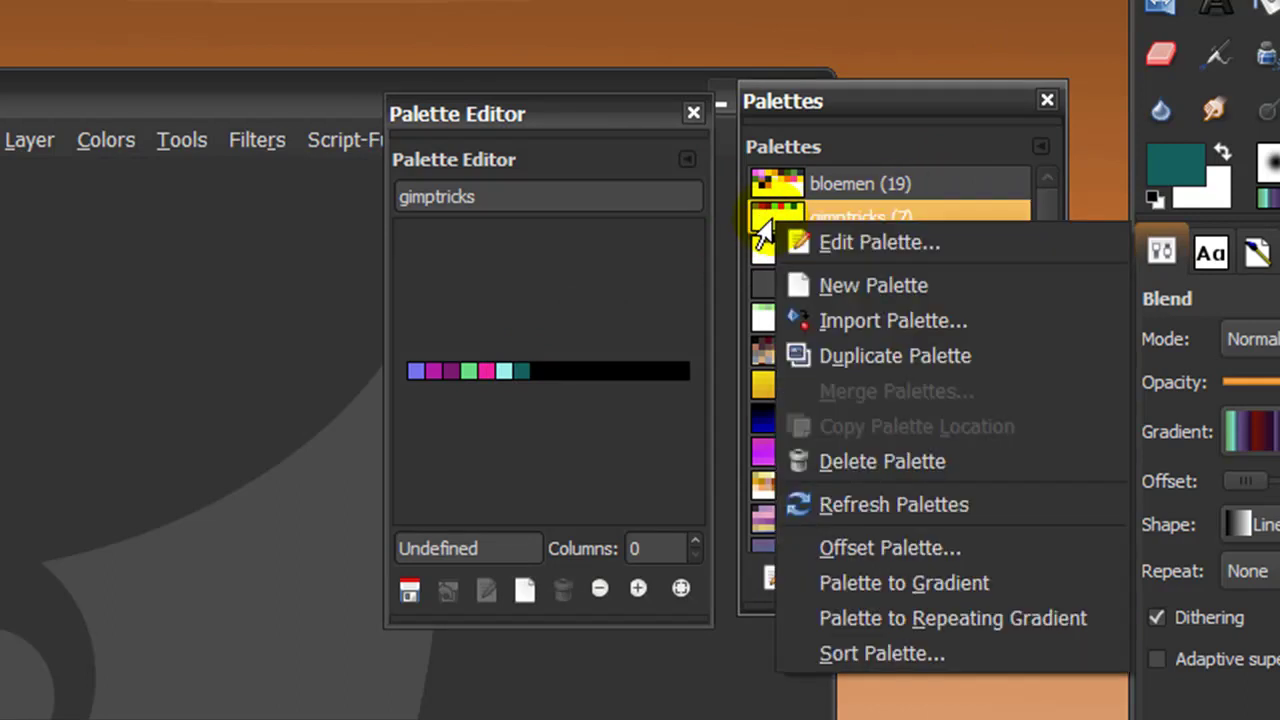
click(923, 588)
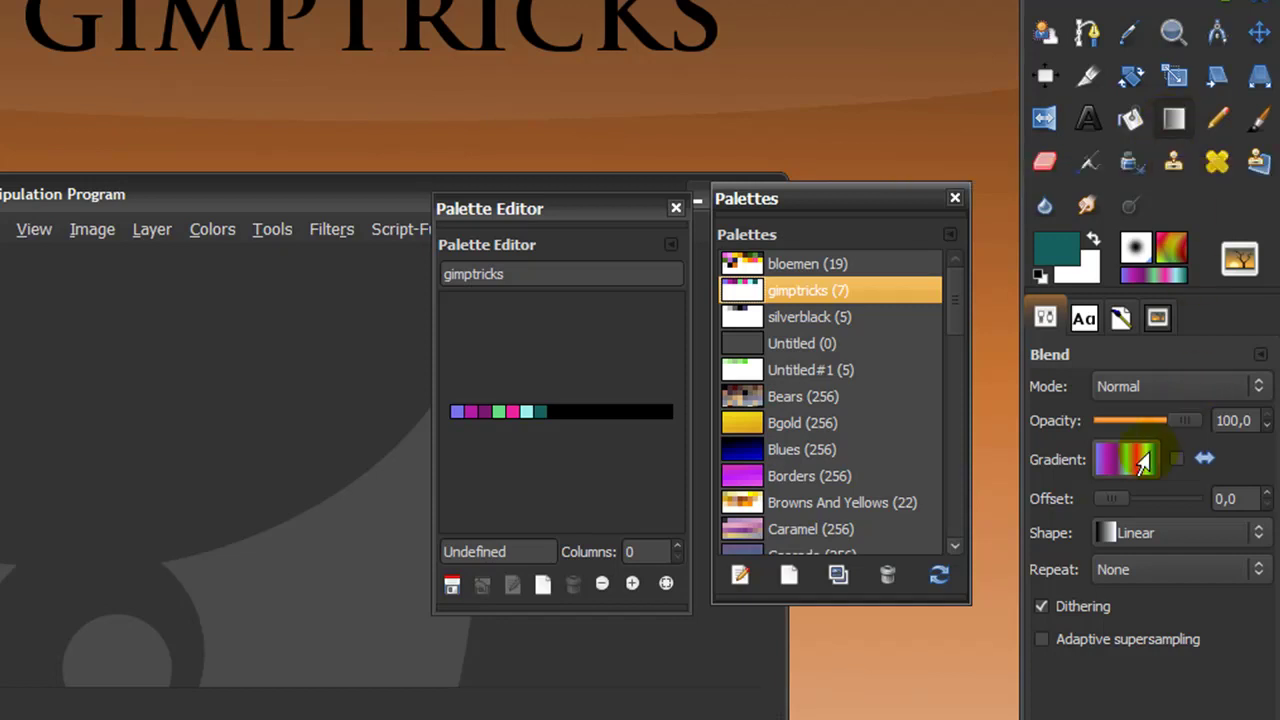
scroll(1130, 465, down, 5)
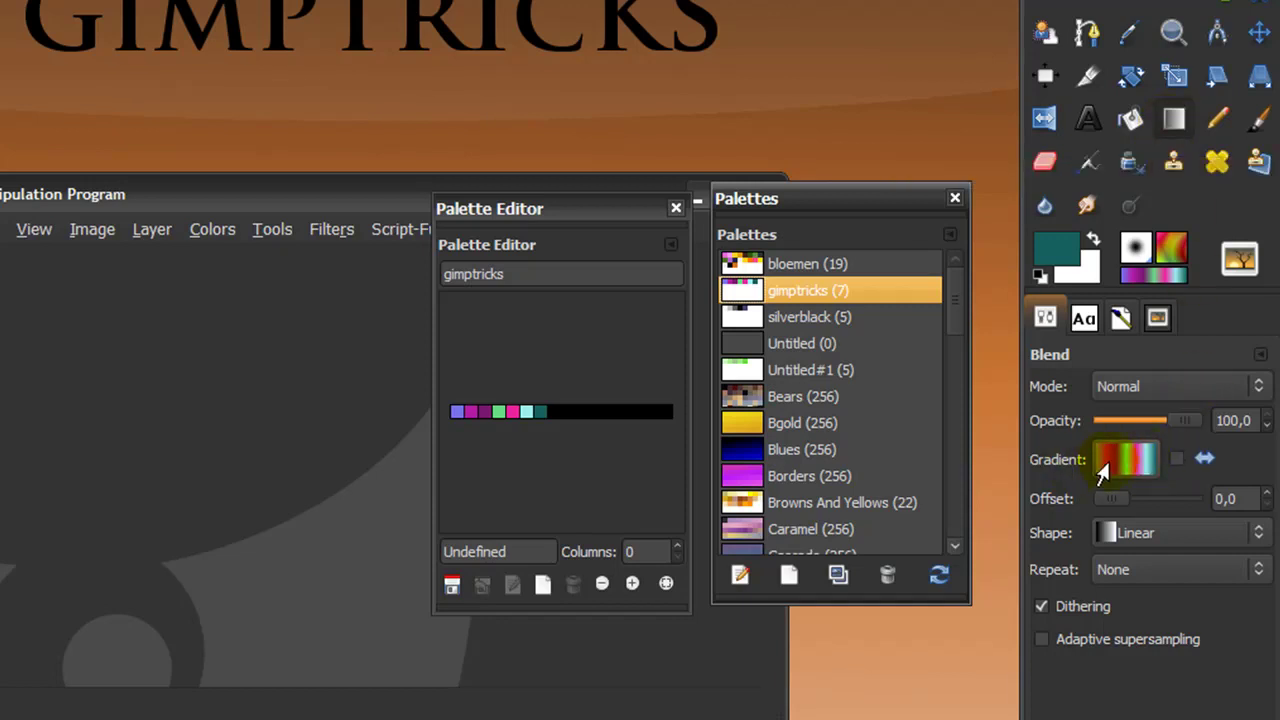
click(1122, 460)
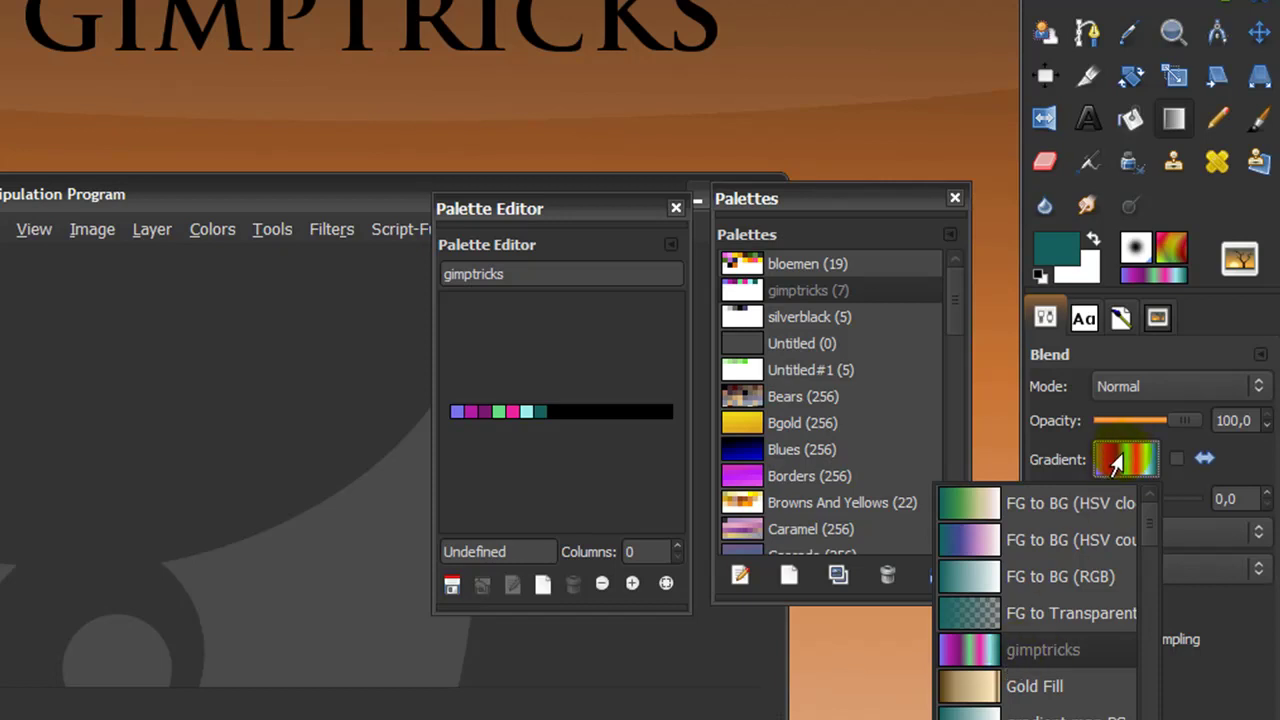
click(1113, 458)
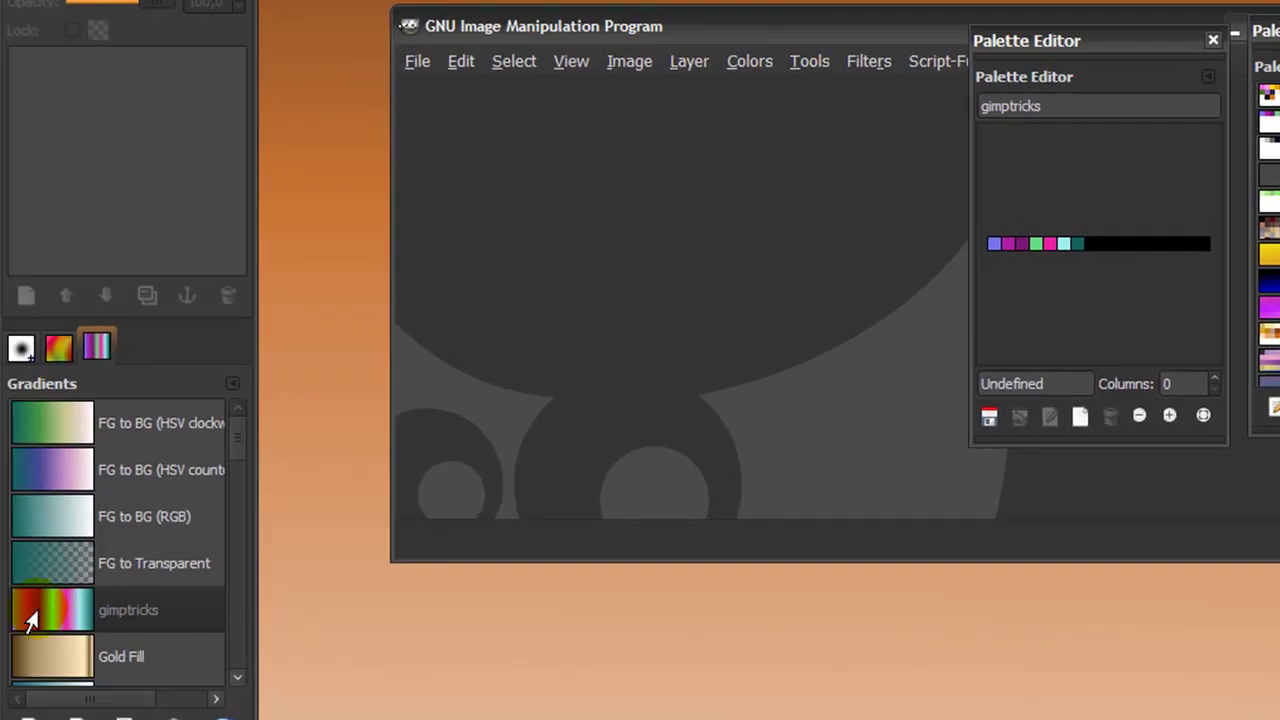
click(31, 620)
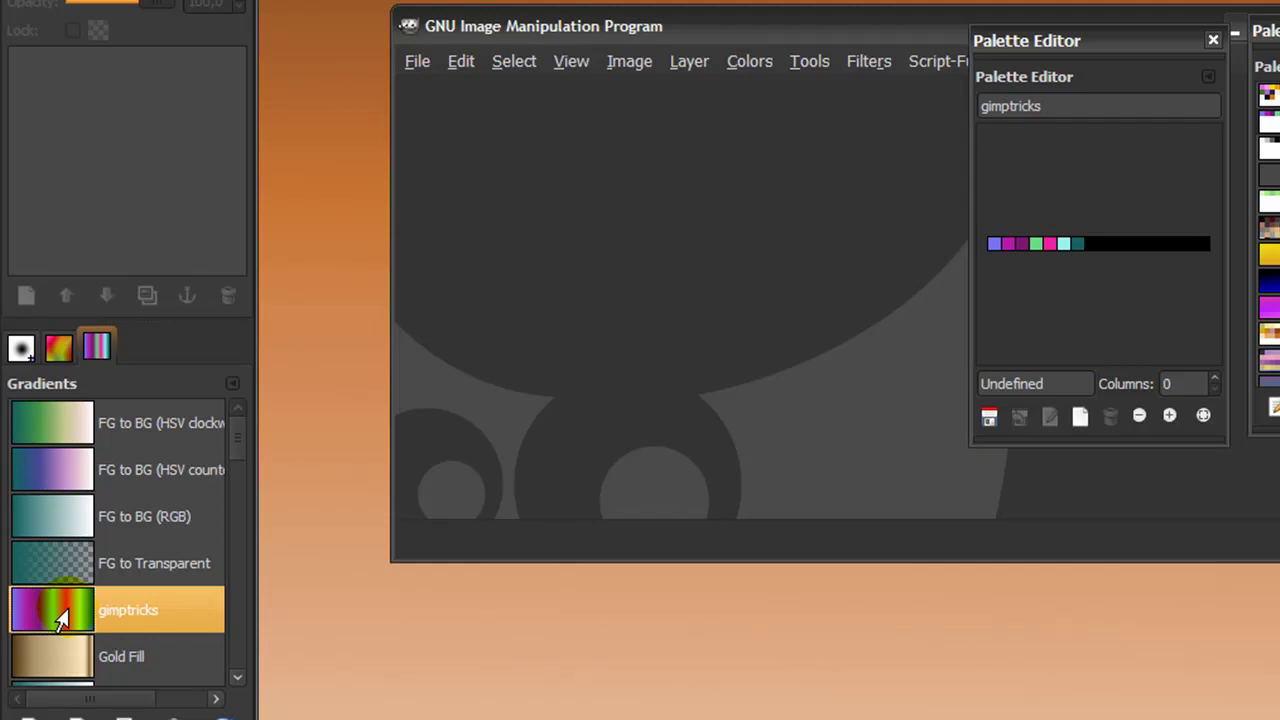
Open the gimptricks gradient in the Gradient Editor, placed next to the palettes.
right_click(60, 612)
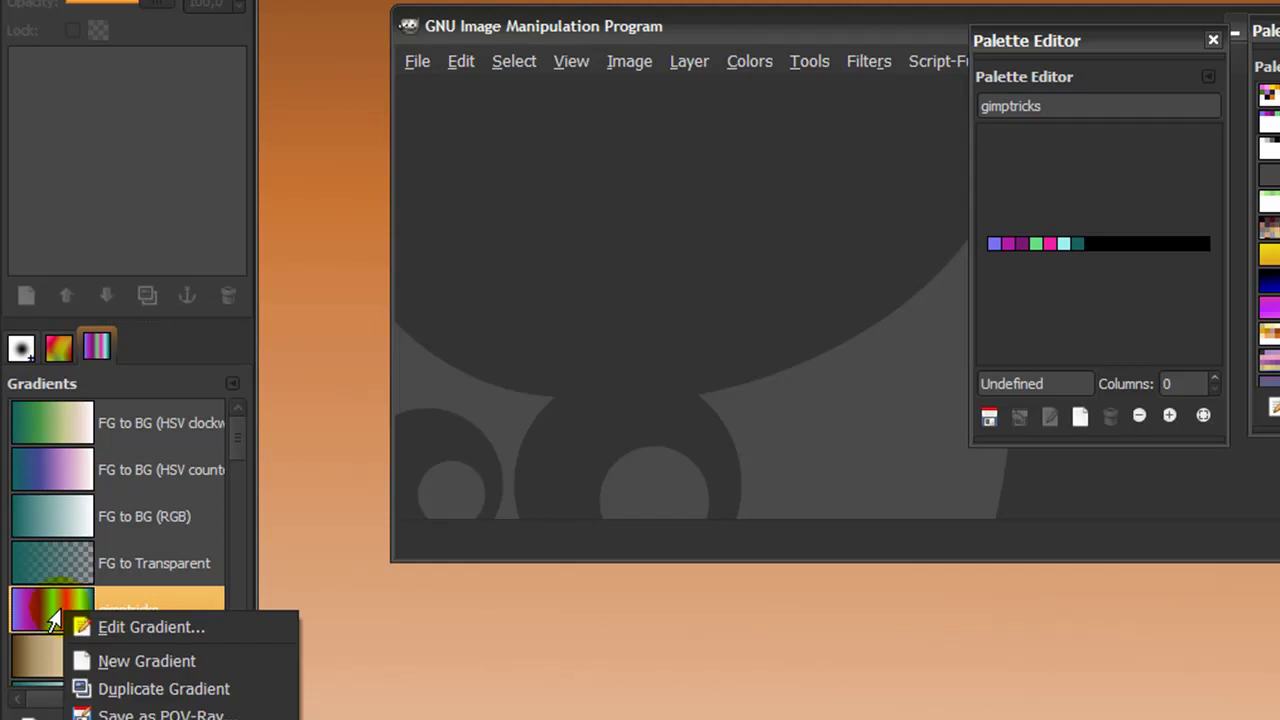
click(115, 630)
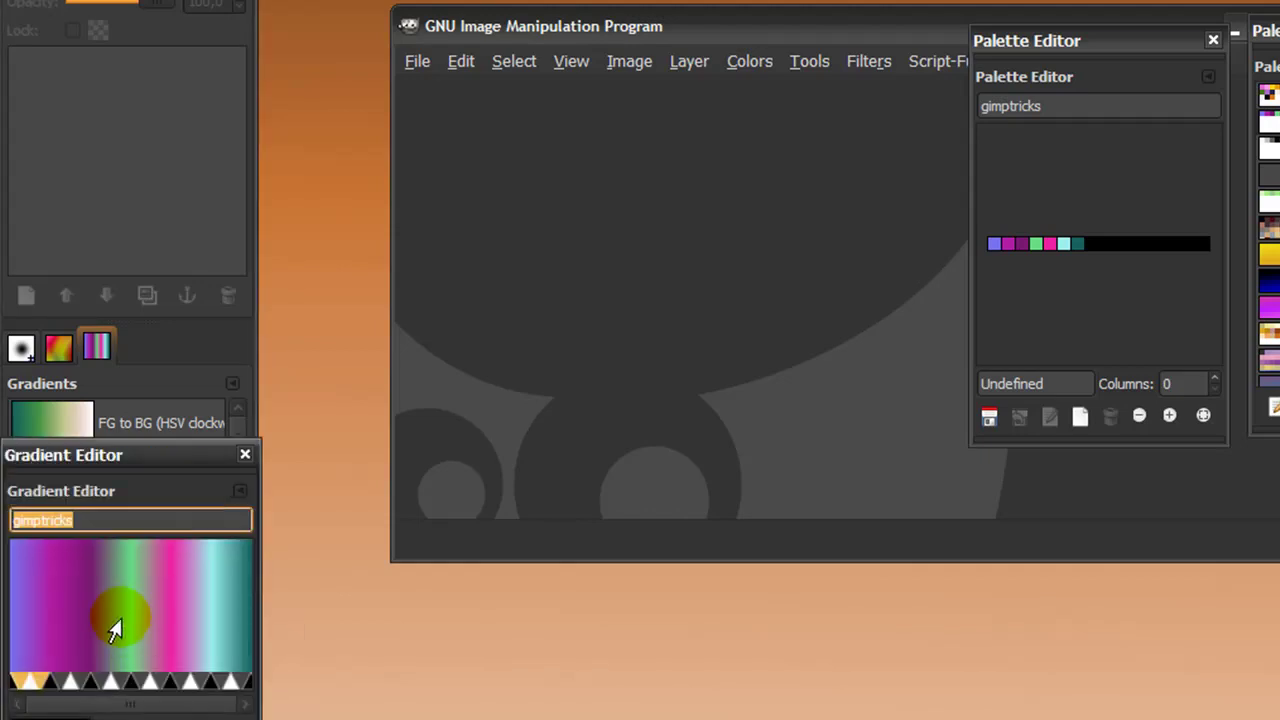
drag(128, 462, 1110, 46)
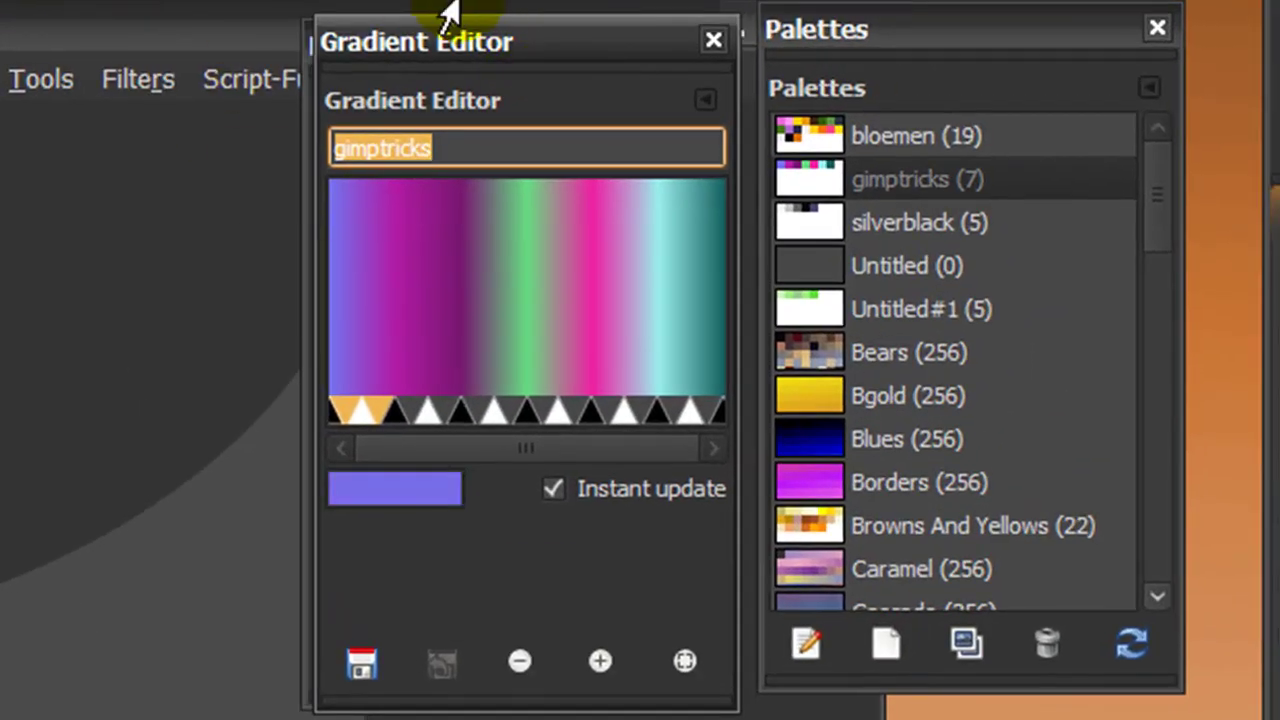
Sample colours along the gradient and shift a stop right to 0,4084.
click(520, 330)
click(376, 309)
click(570, 236)
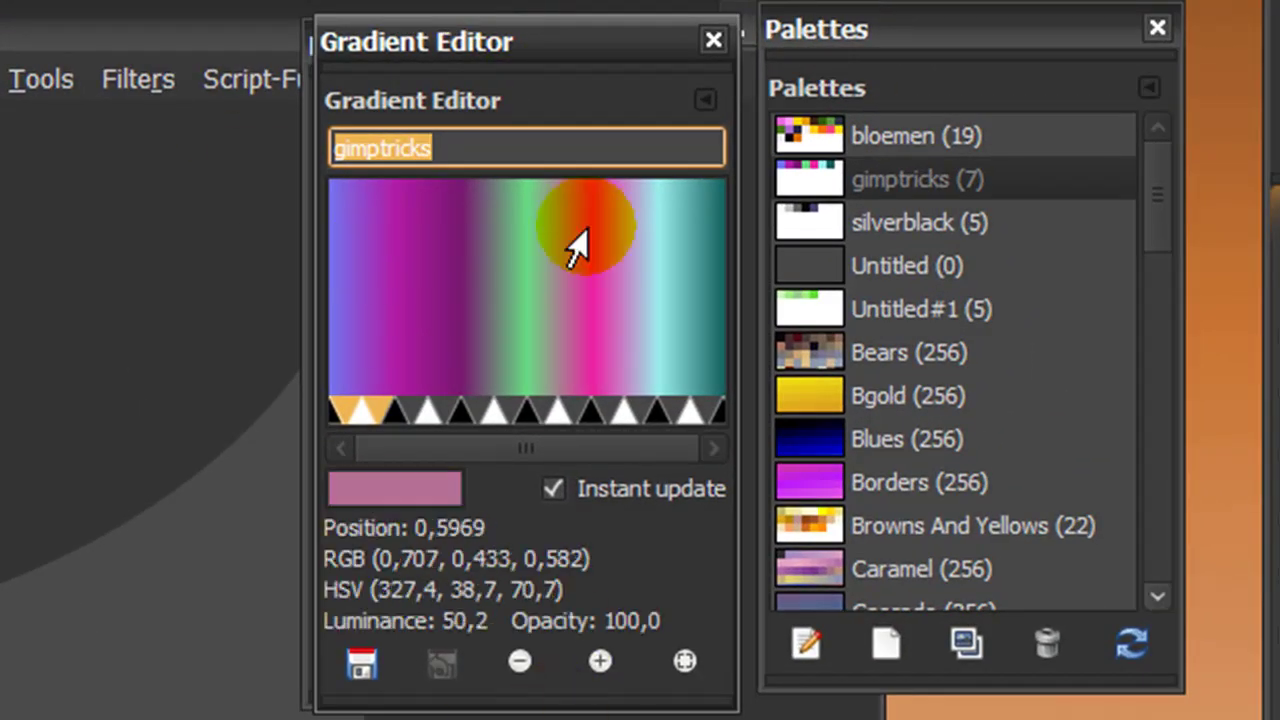
click(392, 276)
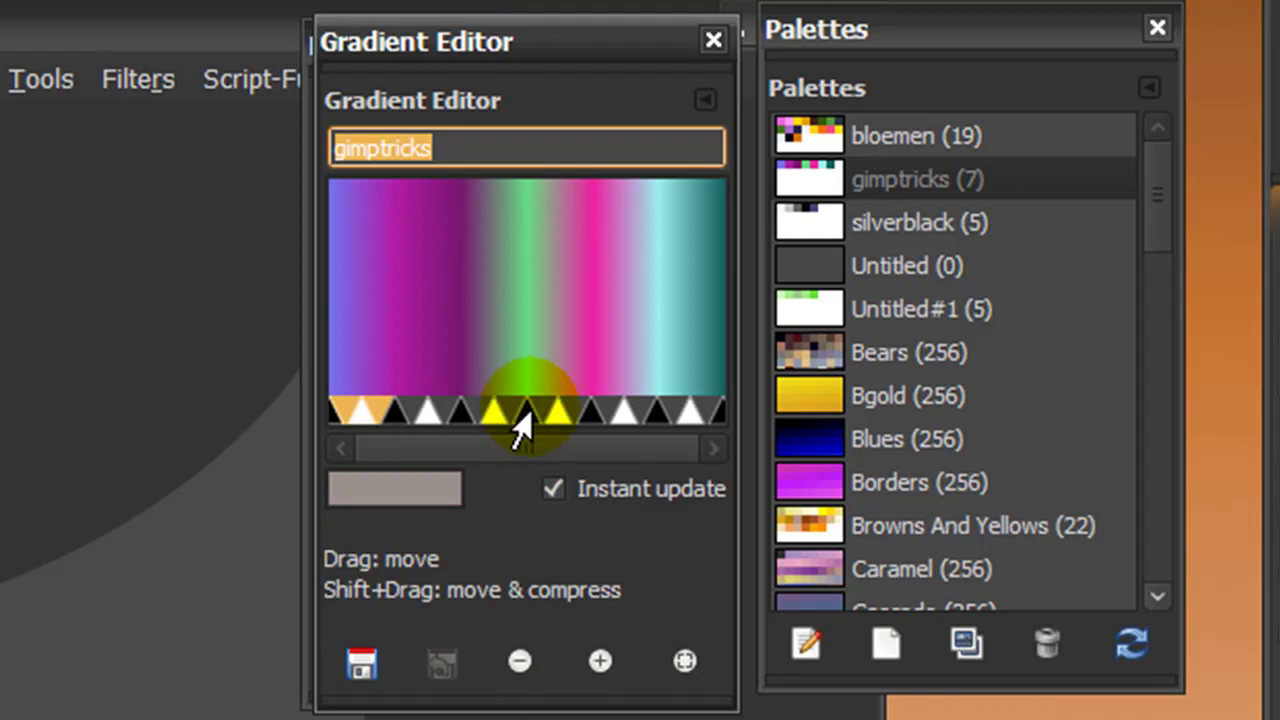
mouse_move(518, 418)
mouse_down()
mouse_move(478, 426)
mouse_move(518, 418)
mouse_up()
drag(434, 426, 480, 425)
click(440, 425)
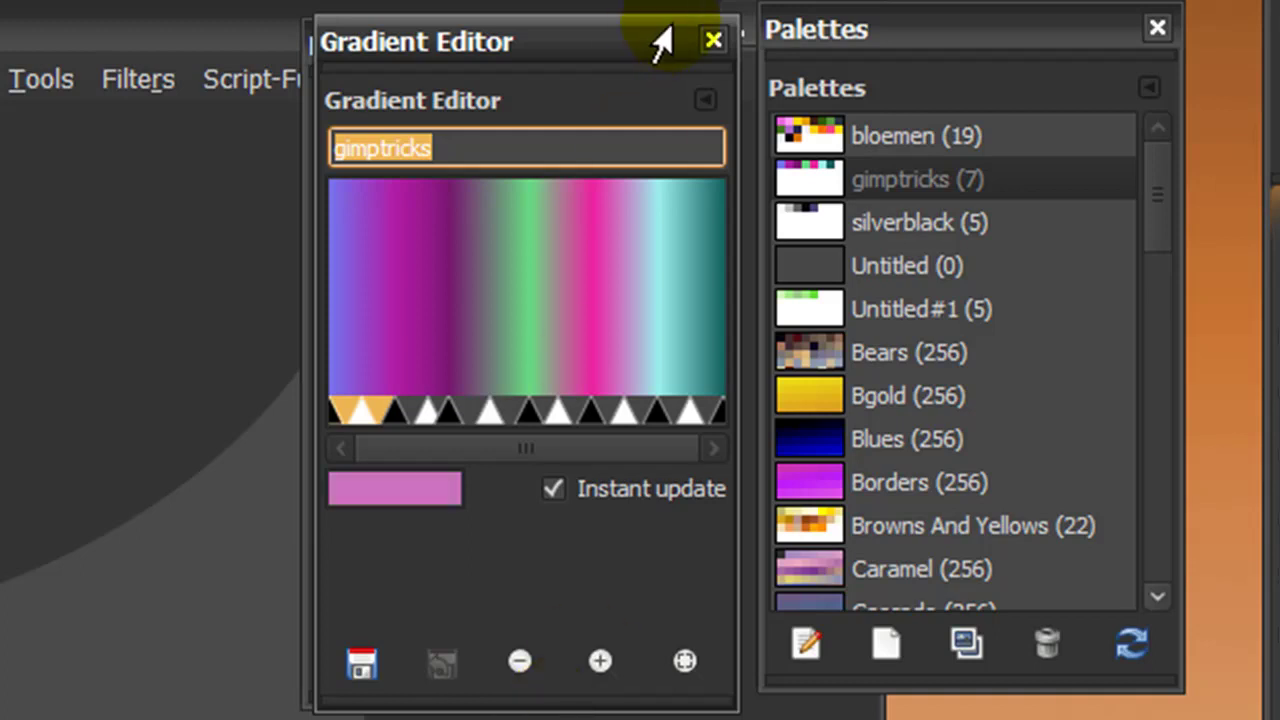
Close the Gradient Editor, Palette Editor and Palettes dock.
click(713, 40)
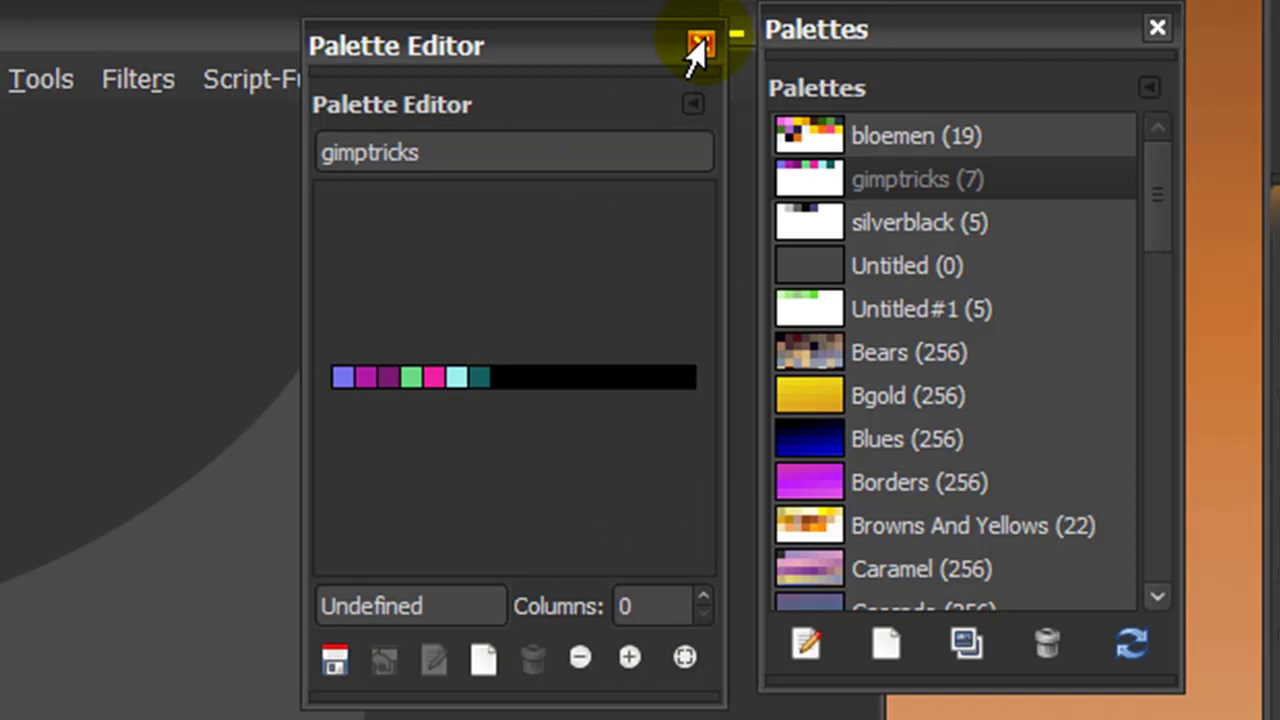
click(698, 40)
click(1152, 36)
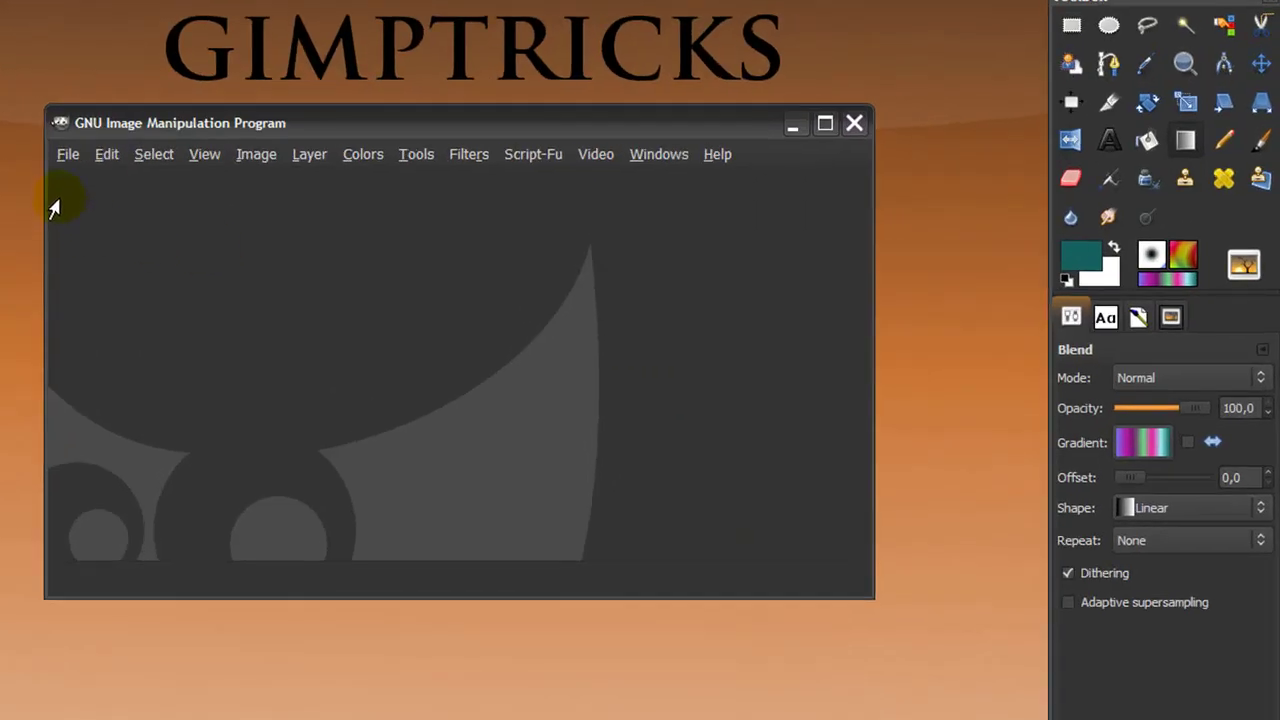
Create a new blank 640×480 image via File > New.
click(64, 160)
click(62, 160)
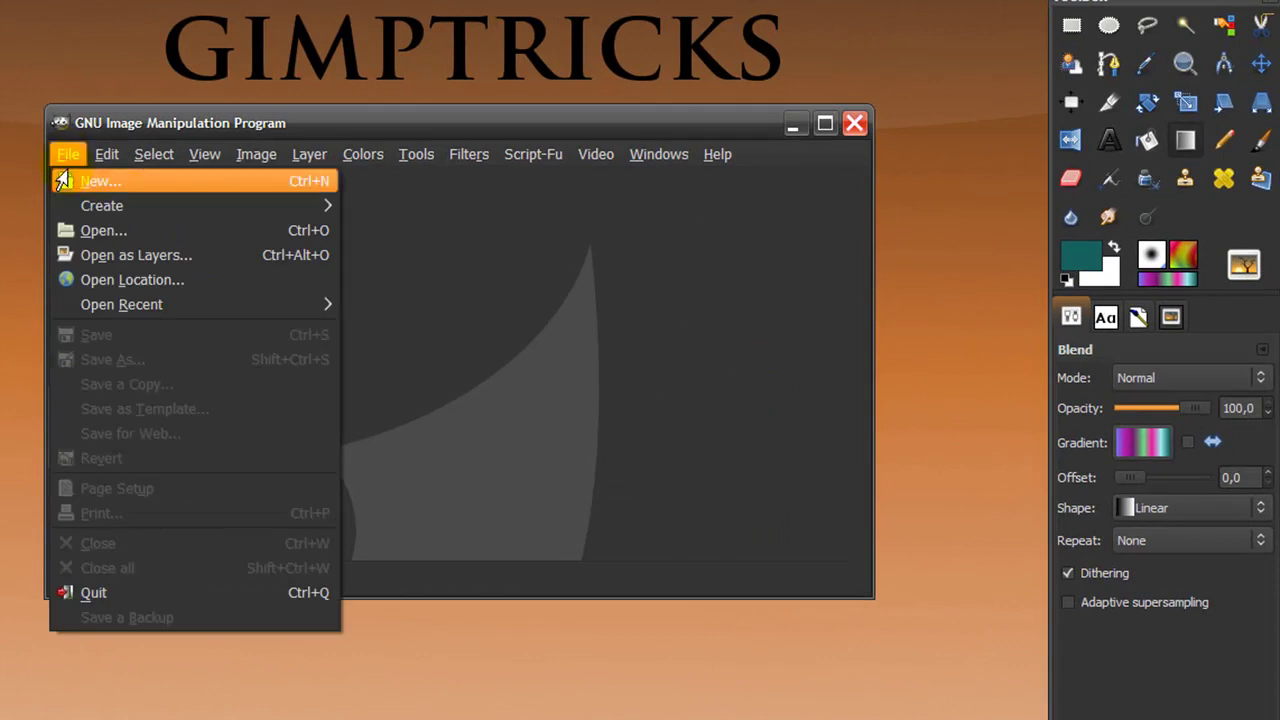
click(63, 177)
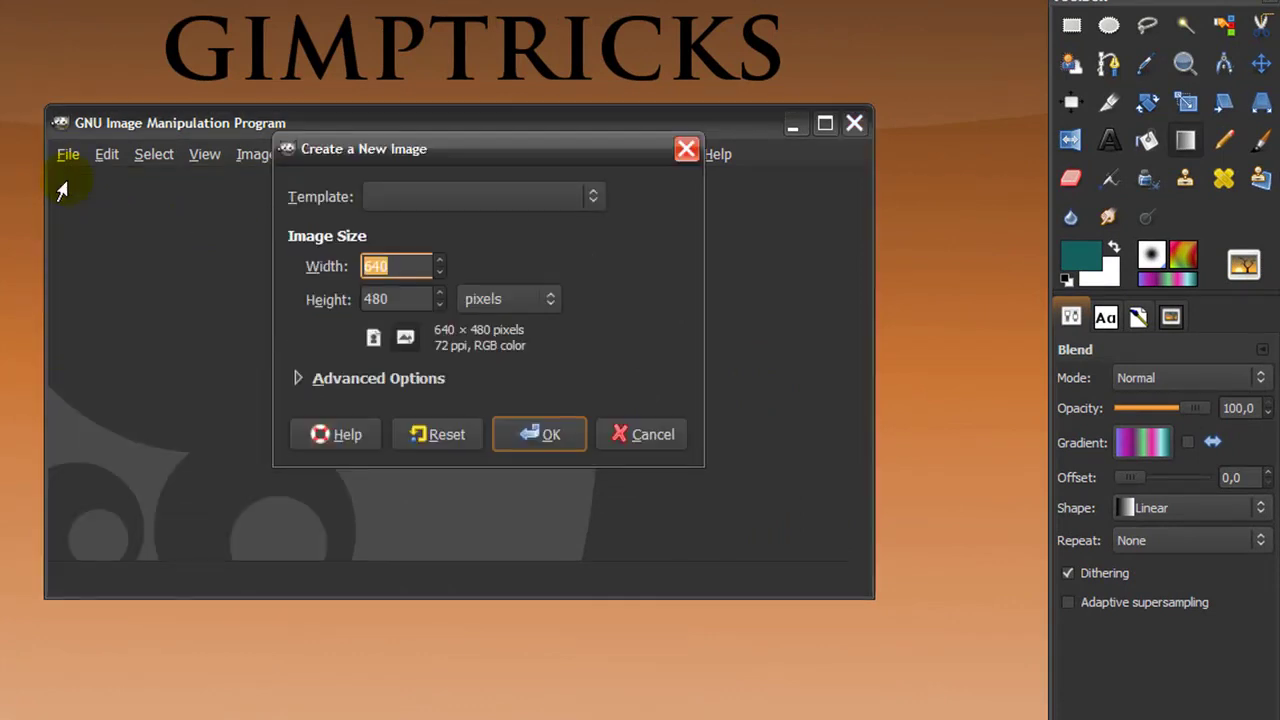
click(520, 434)
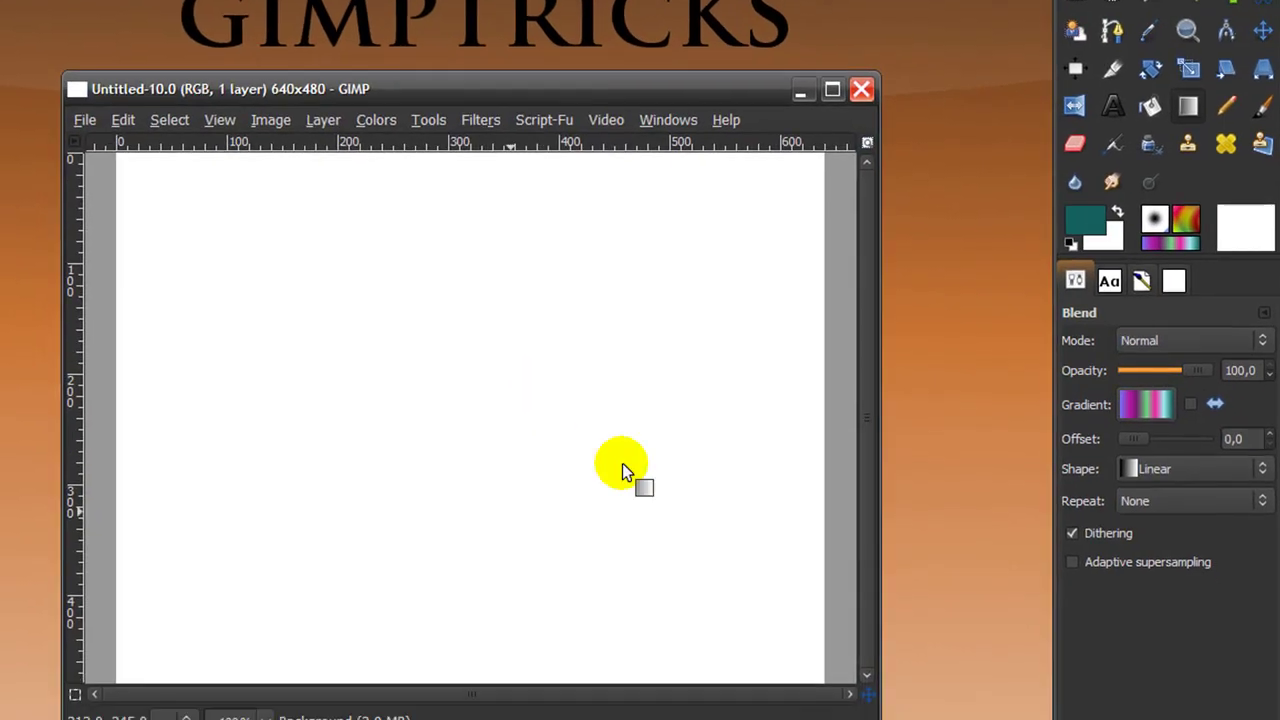
scroll(1150, 398, down, 2)
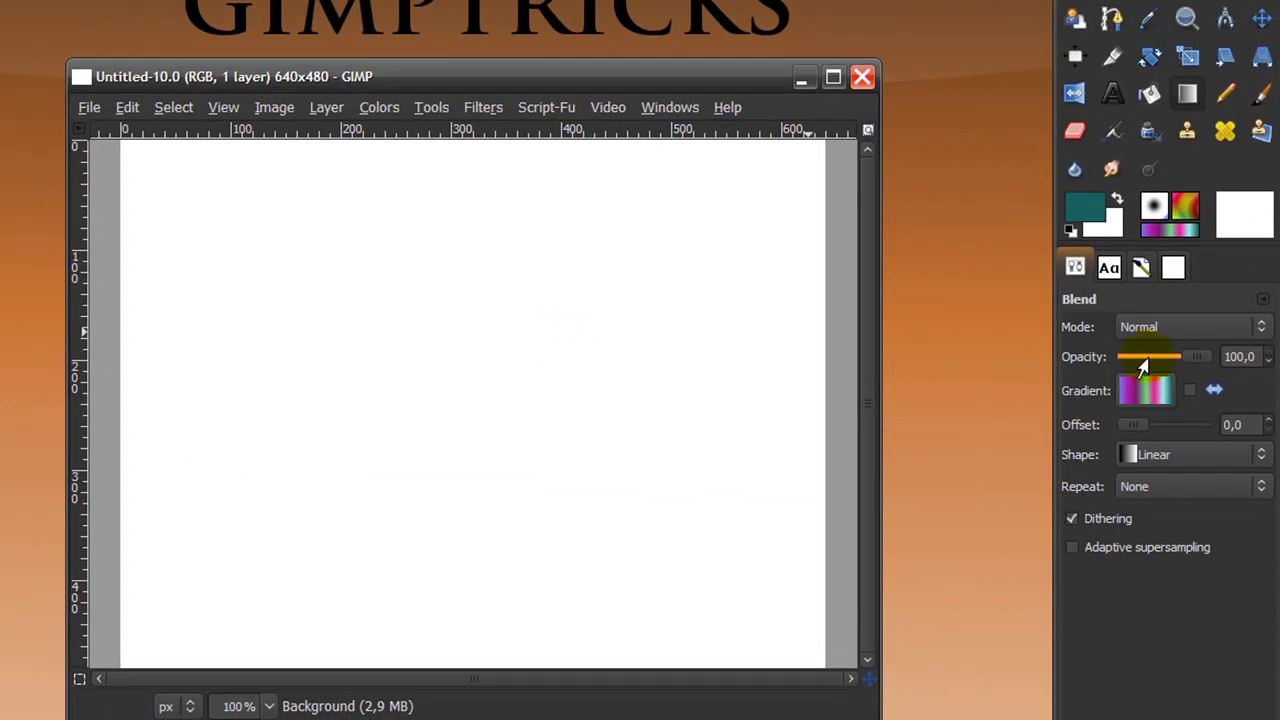
Drag a left-to-right horizontal blend across Untitled-10.0 with the gimptricks gradient.
drag(110, 427, 830, 382)
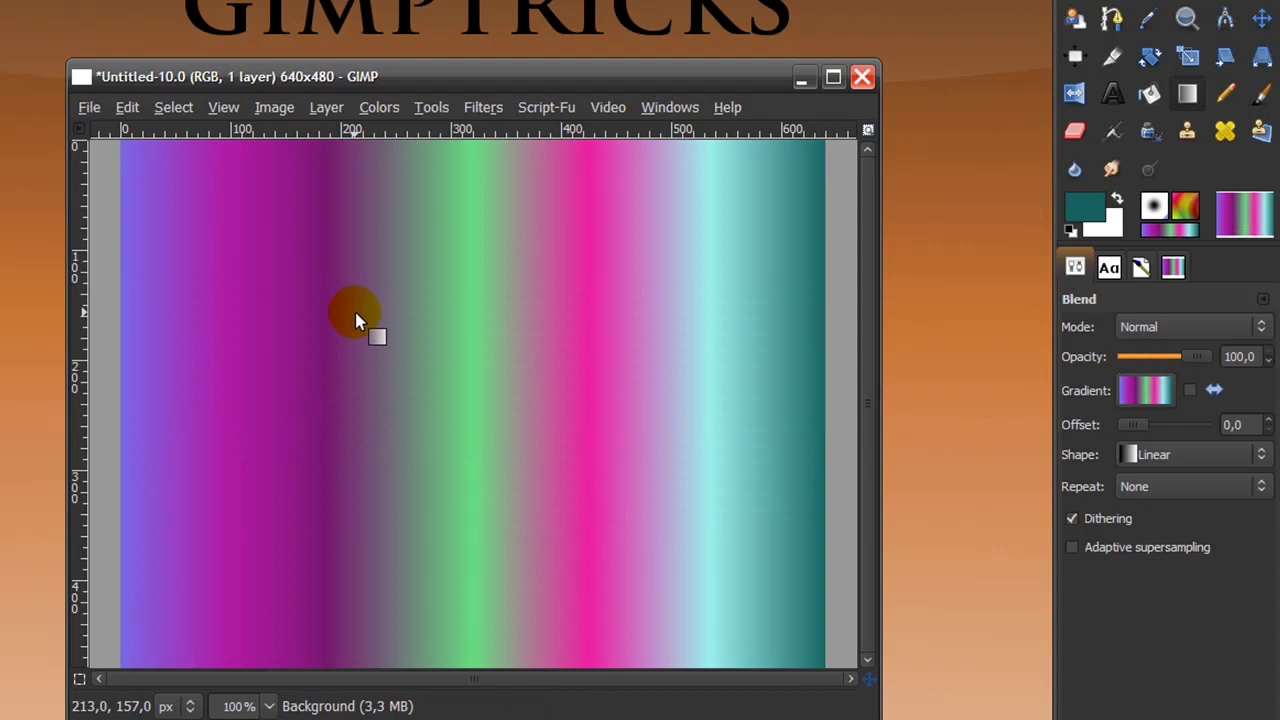